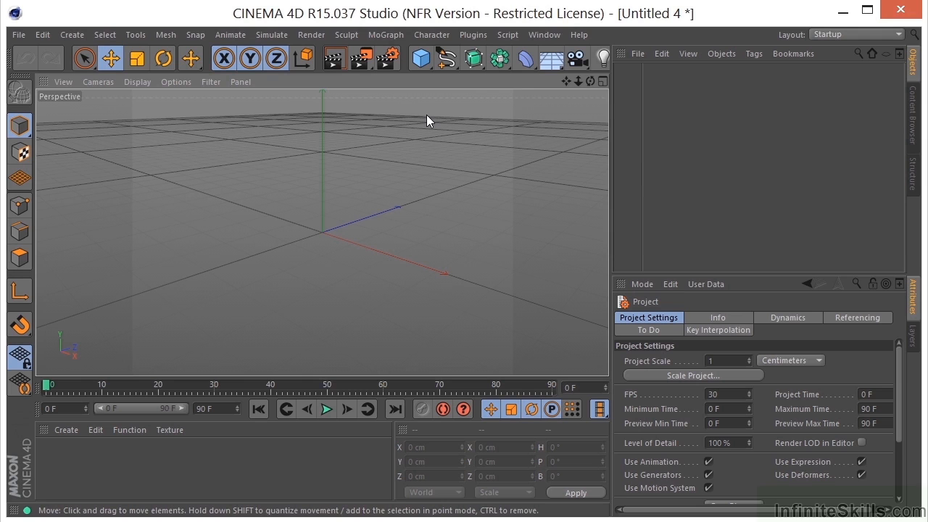
# Show the available selection tools in the top toolbar.
pyautogui.click(82, 66)
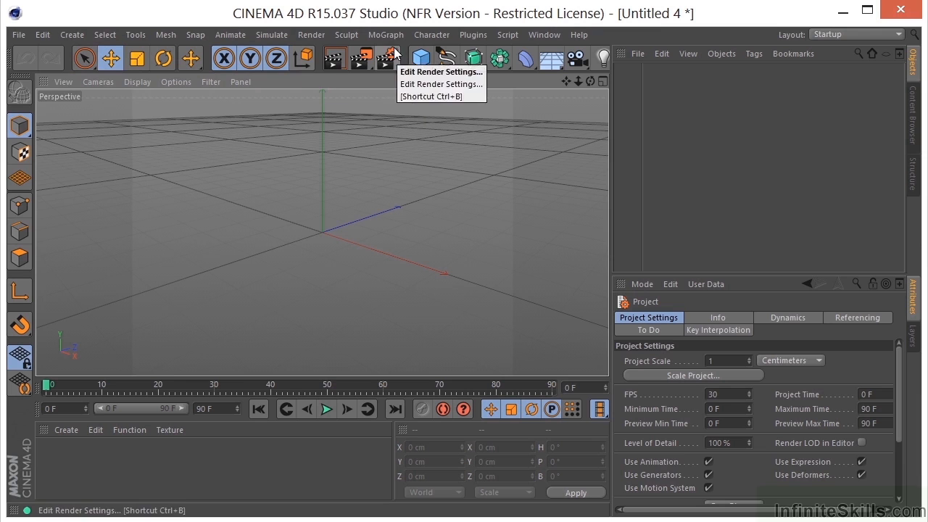
# Add a cube, make it editable, and switch to Points mode.
pyautogui.click(426, 58)
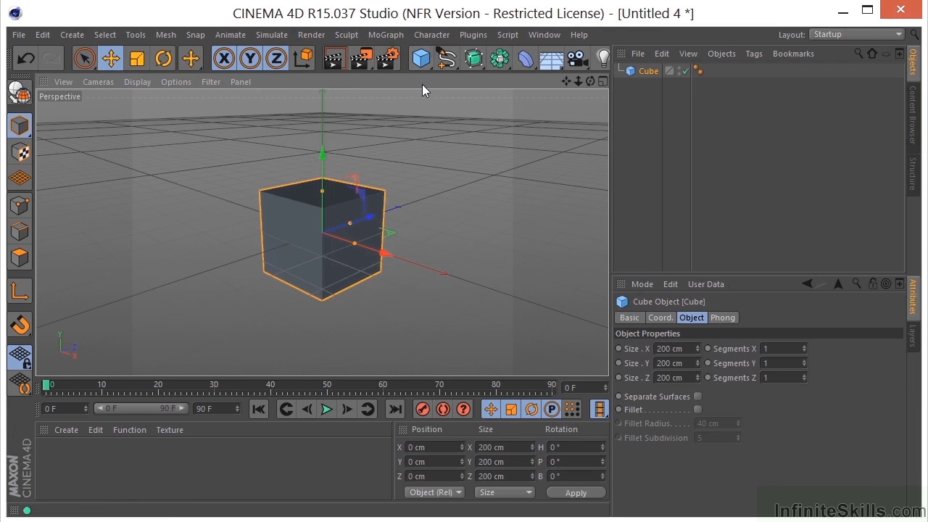
pyautogui.click(19, 92)
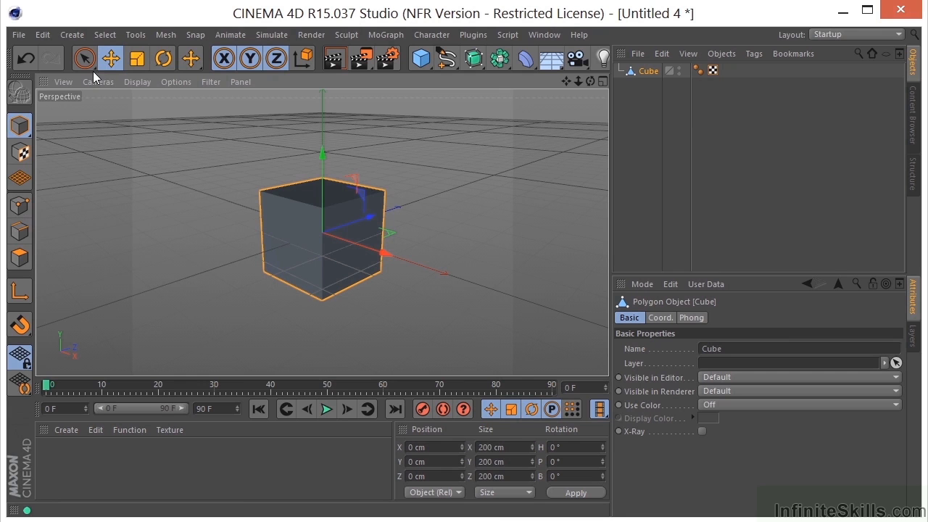
pyautogui.click(19, 205)
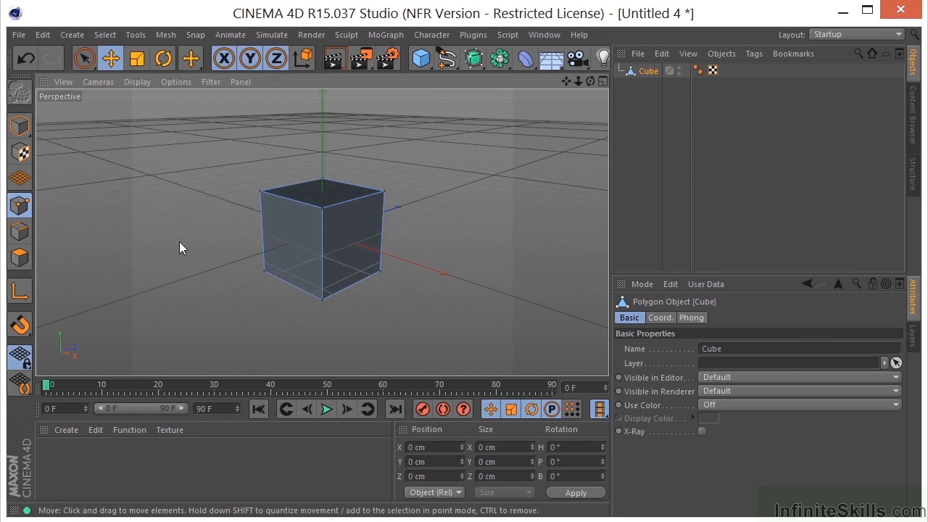
pyautogui.scroll(2, 181, 246)
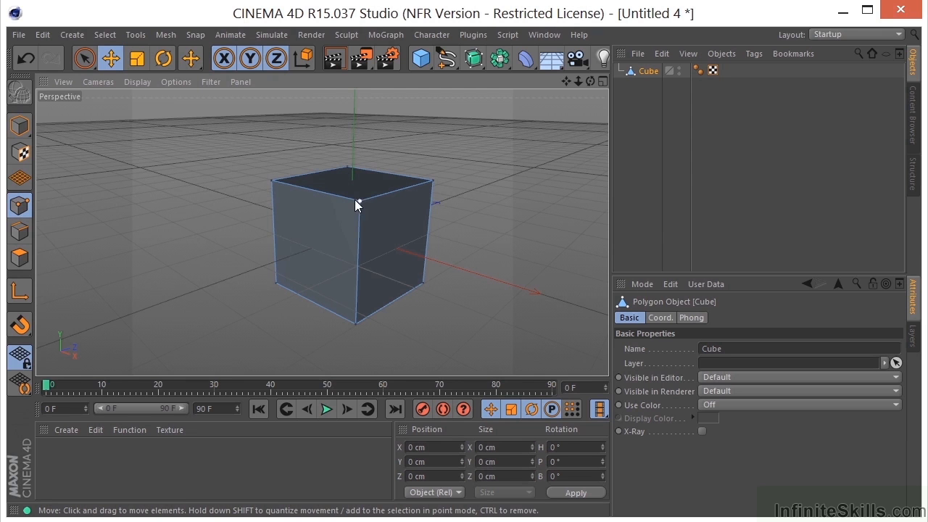
# Select the cube's left-edge points with Rectangle selection, then lasso its right corner.
pyautogui.moveTo(85, 58); pyautogui.dragTo(118, 101)
pyautogui.moveTo(225, 142); pyautogui.dragTo(302, 206)
pyautogui.moveTo(208, 143); pyautogui.dragTo(305, 320)
pyautogui.moveTo(84, 58)
pyautogui.mouseDown()
pyautogui.moveTo(119, 105)
pyautogui.moveTo(118, 130)
pyautogui.mouseUp()
pyautogui.moveTo(491, 149)
pyautogui.mouseDown()
pyautogui.moveTo(453, 148)
pyautogui.moveTo(408, 213)
pyautogui.moveTo(519, 150)
pyautogui.moveTo(516, 141)
pyautogui.mouseUp()
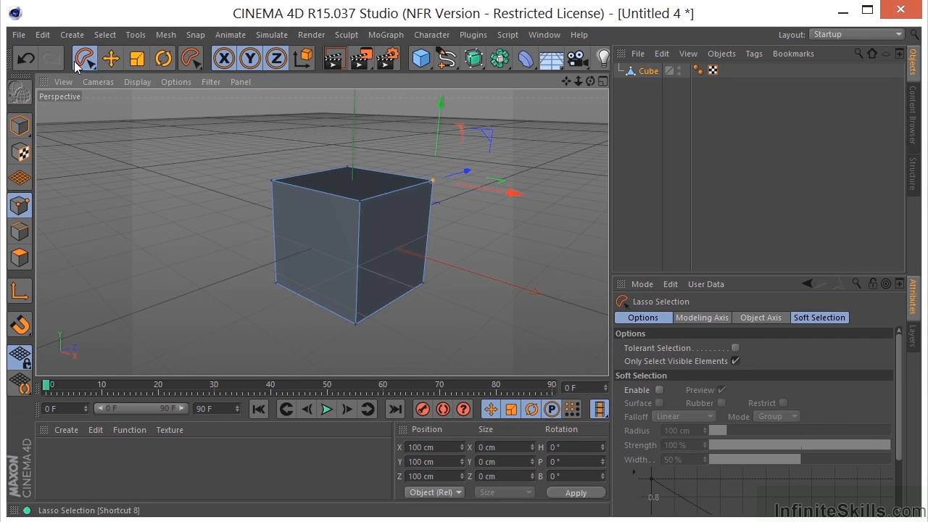
# Draw a closed Polygon selection outline around points, then return to Model mode.
pyautogui.moveTo(80, 63)
pyautogui.mouseDown()
pyautogui.moveTo(127, 106)
pyautogui.moveTo(153, 151)
pyautogui.mouseUp()
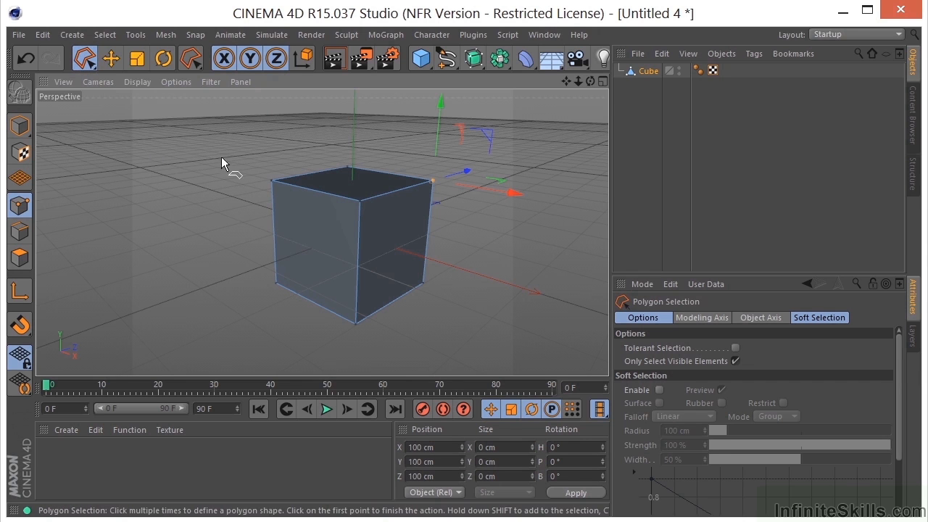
pyautogui.click(216, 156)
pyautogui.click(306, 154)
pyautogui.click(305, 212)
pyautogui.click(246, 218)
pyautogui.click(158, 185)
pyautogui.click(203, 139)
pyautogui.click(216, 157)
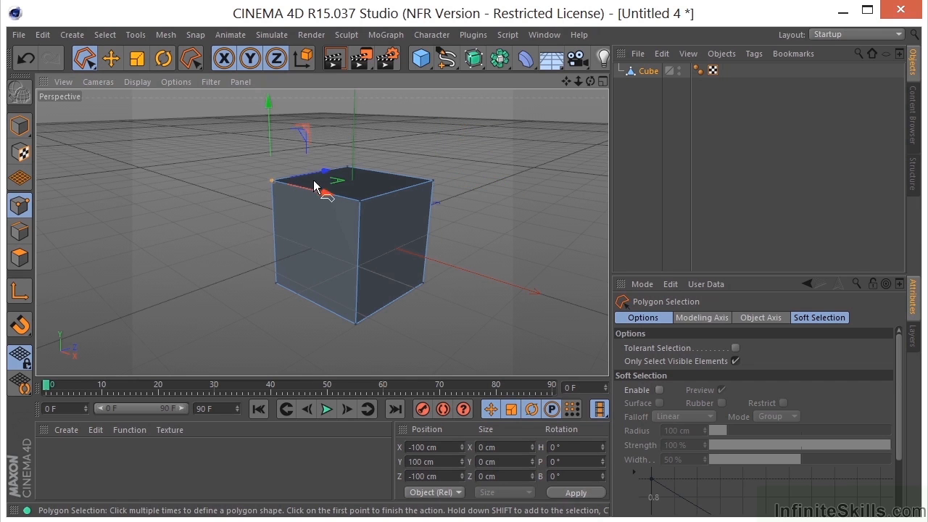
pyautogui.click(16, 129)
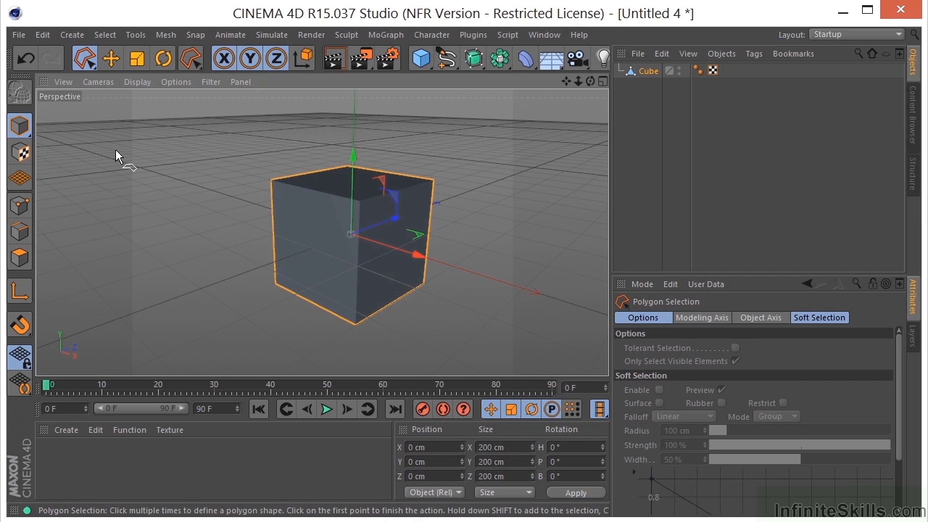
# Raise the cube to Y 14.789 cm and scale it to 202.2 cm.
pyautogui.click(115, 61)
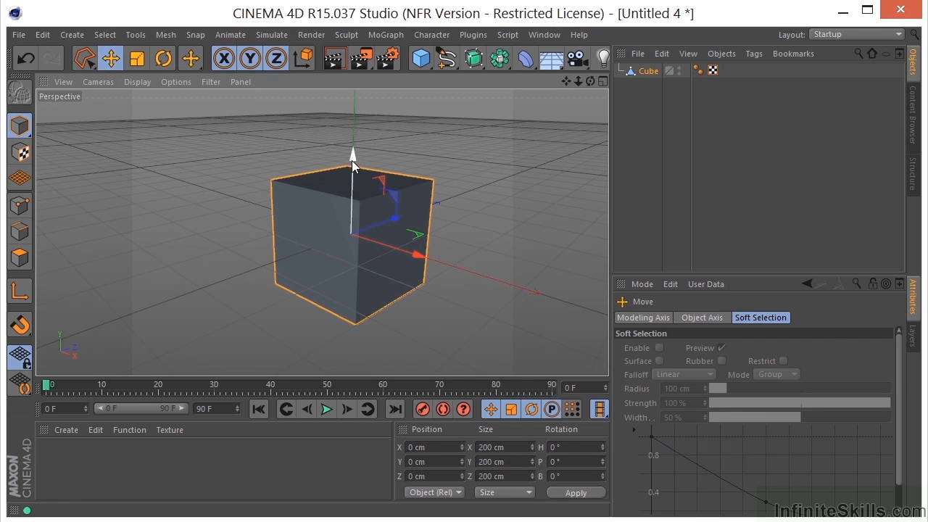
pyautogui.moveTo(351, 160); pyautogui.dragTo(391, 186)
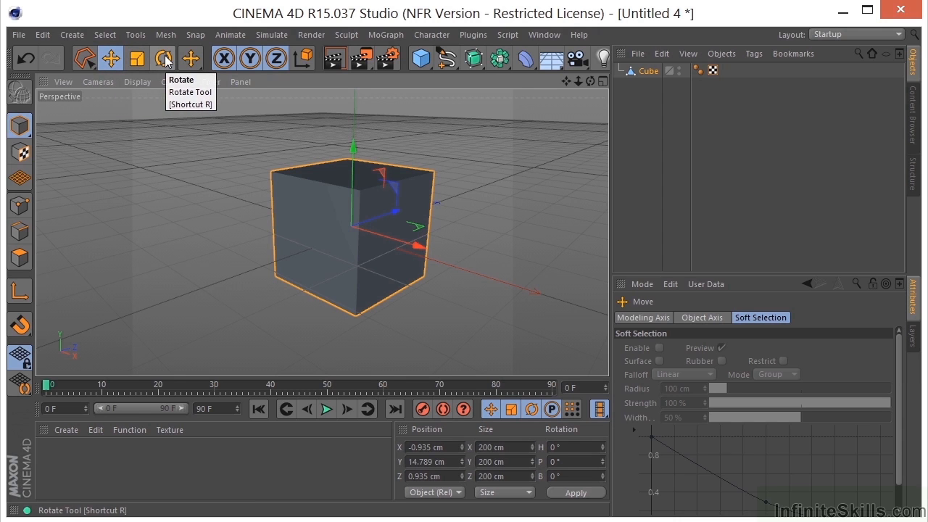
pyautogui.click(137, 58)
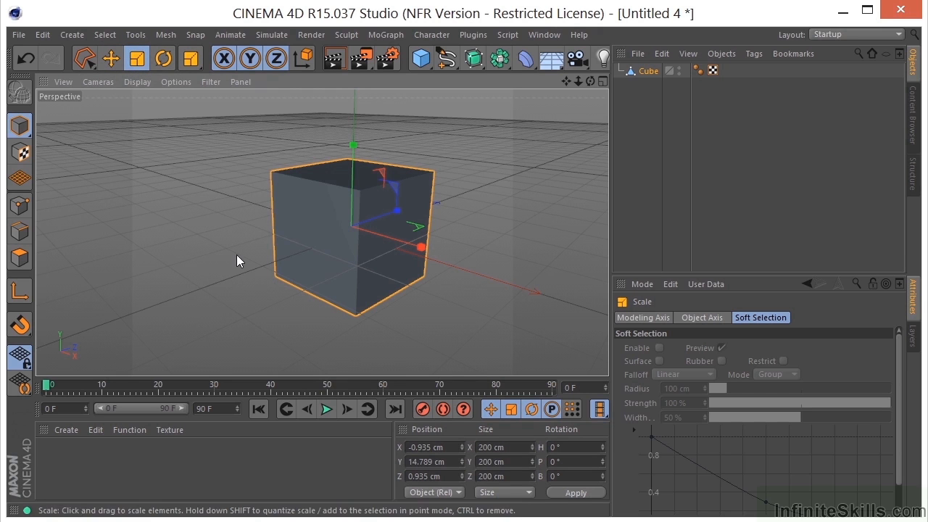
pyautogui.moveTo(236, 254); pyautogui.dragTo(258, 274)
# Rotate the cube to H -8.928°, P 1.588°, B 0.137°, keeping Rotate active.
pyautogui.click(163, 58)
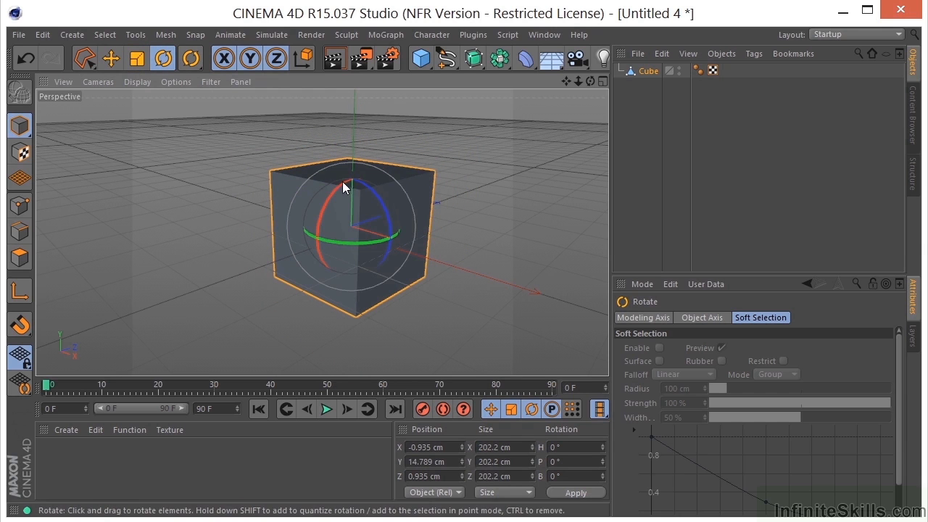
pyautogui.moveTo(338, 187); pyautogui.dragTo(368, 190)
pyautogui.moveTo(351, 244)
pyautogui.mouseDown()
pyautogui.moveTo(396, 243)
pyautogui.moveTo(366, 243)
pyautogui.mouseUp()
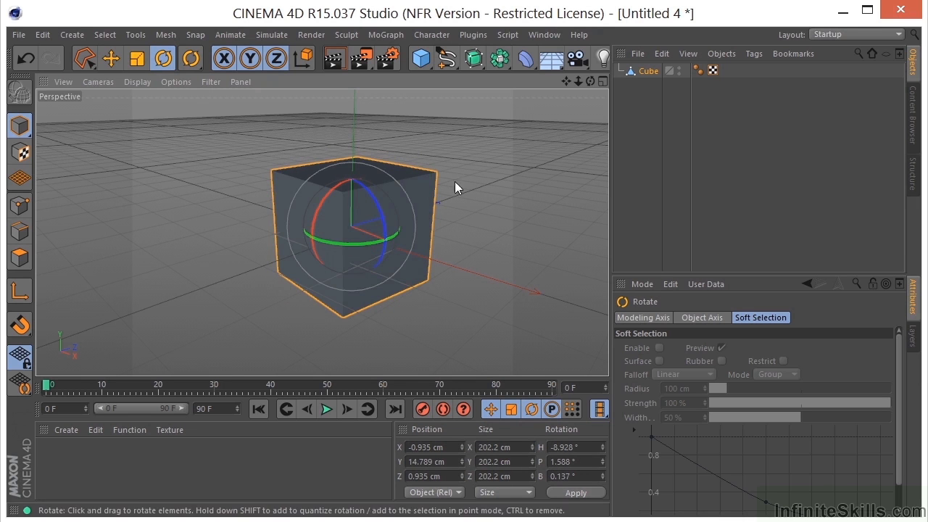
pyautogui.click(197, 59)
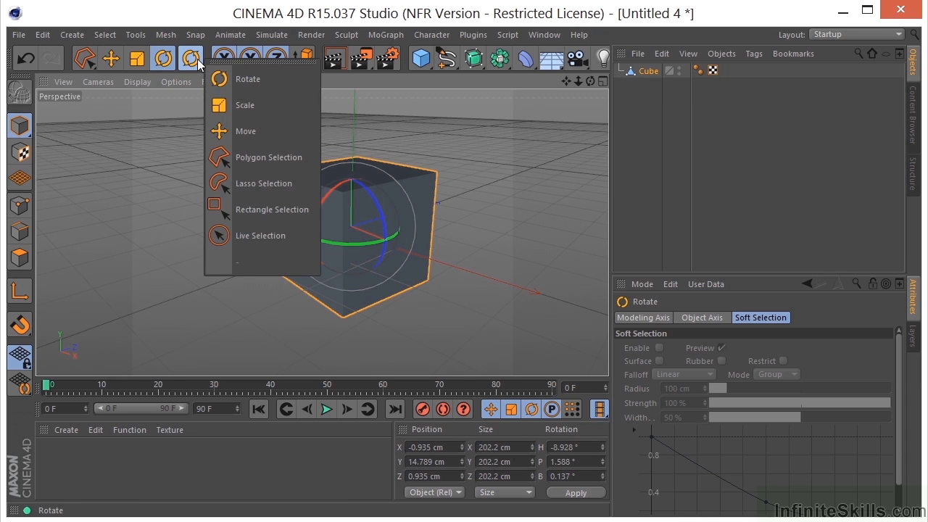
pyautogui.click(249, 80)
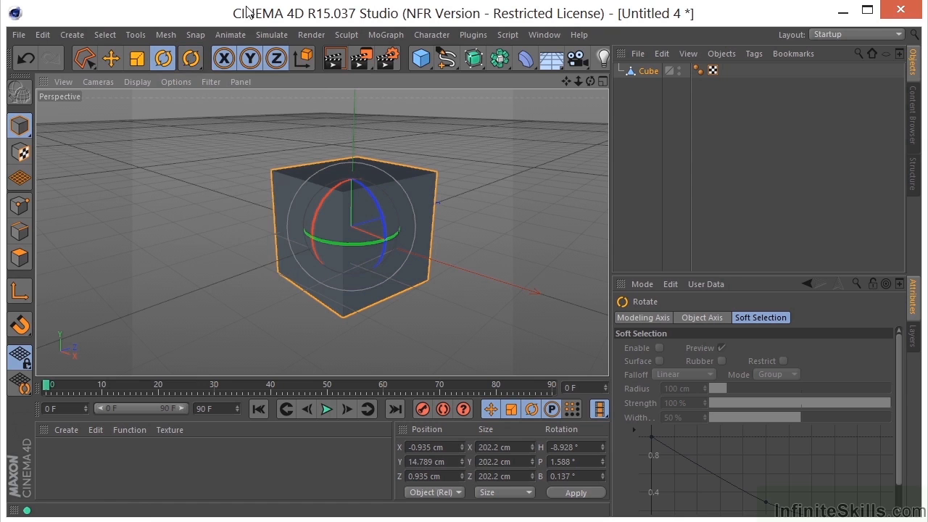
pyautogui.click(334, 60)
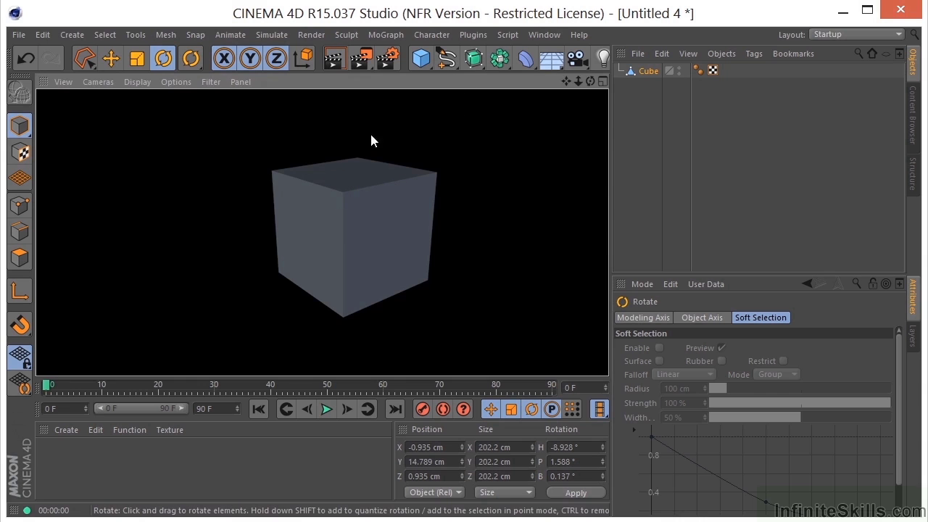
pyautogui.click(472, 202)
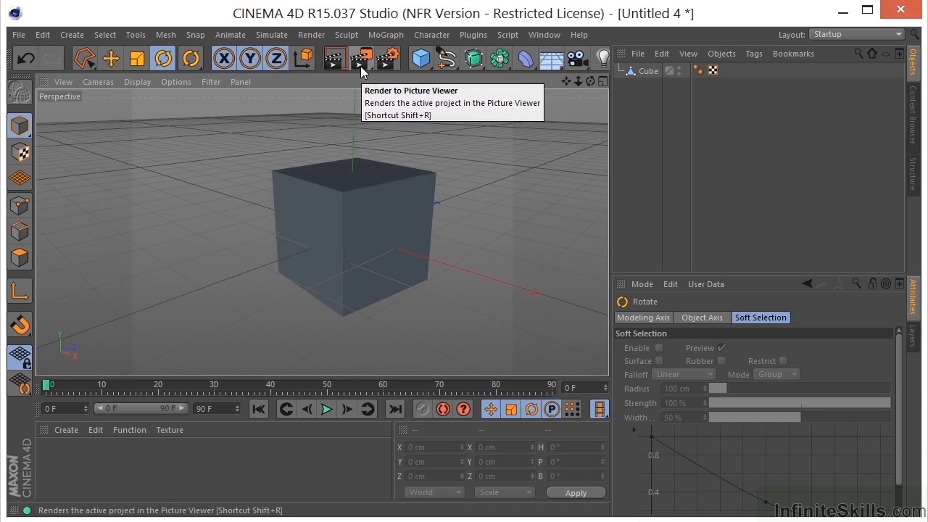
pyautogui.click(360, 60)
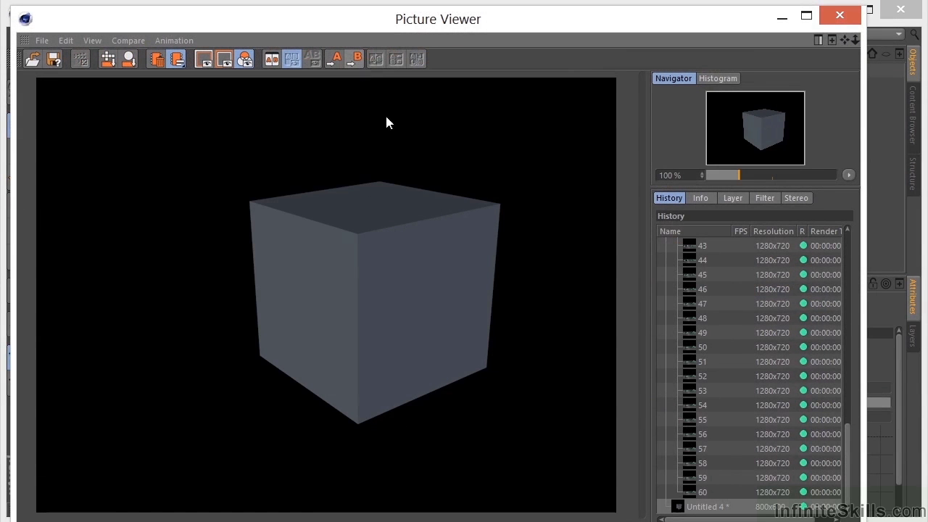
pyautogui.moveTo(414, 519); pyautogui.dragTo(414, 494)
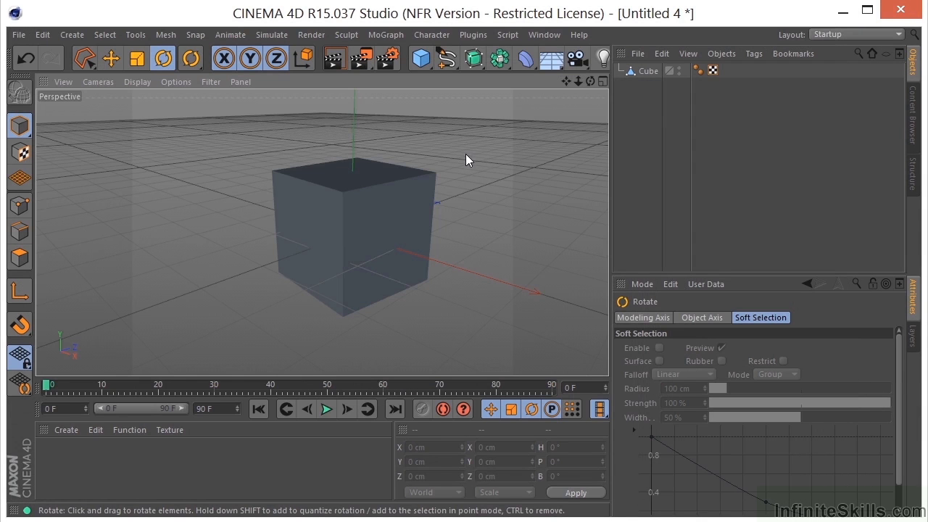
pyautogui.hotkey('ctrl', 'r')
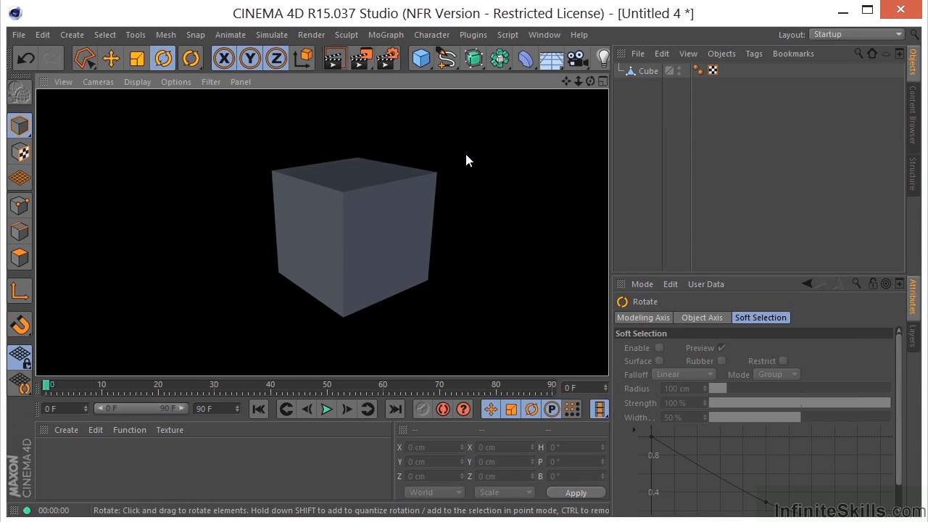
pyautogui.click(466, 155)
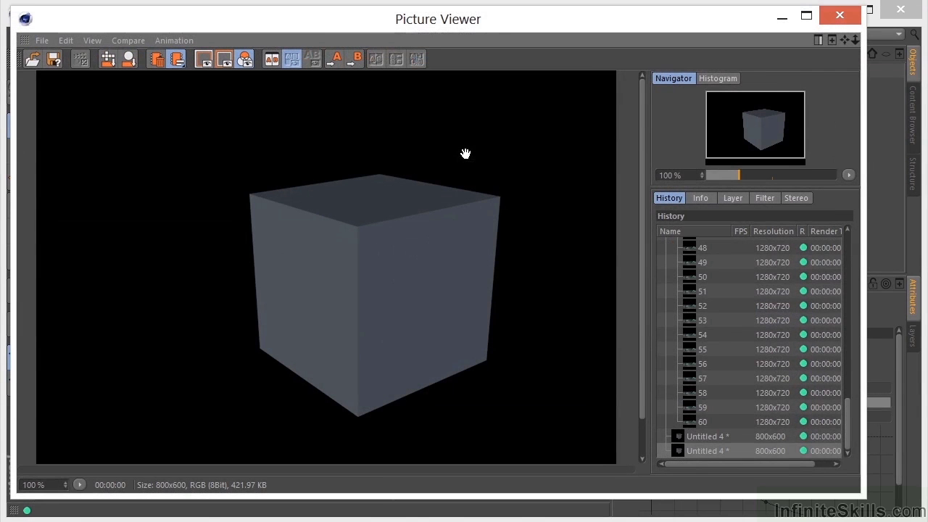
pyautogui.click(839, 16)
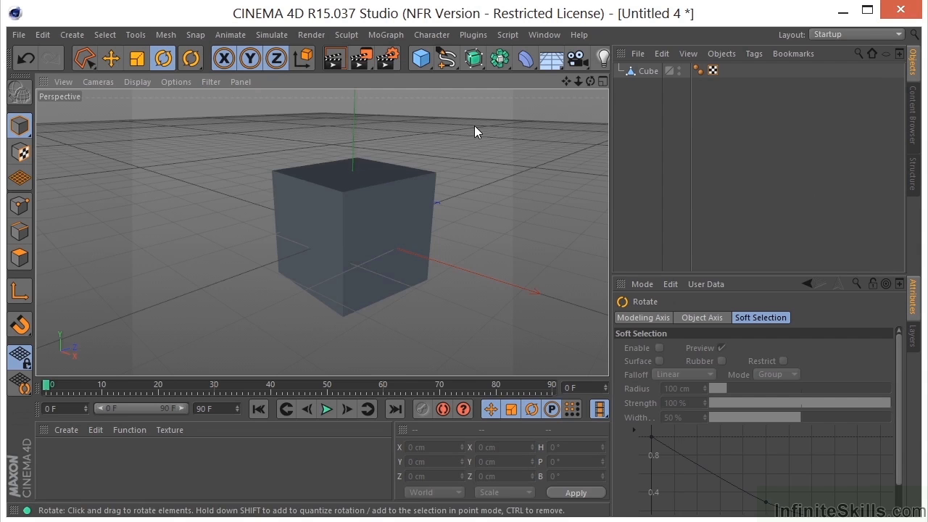
pyautogui.click(398, 64)
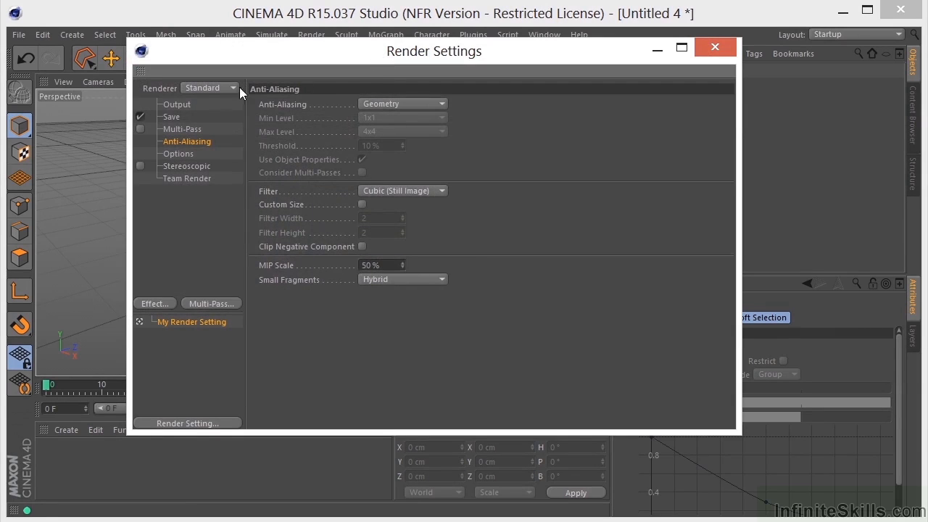
pyautogui.click(190, 105)
pyautogui.click(182, 117)
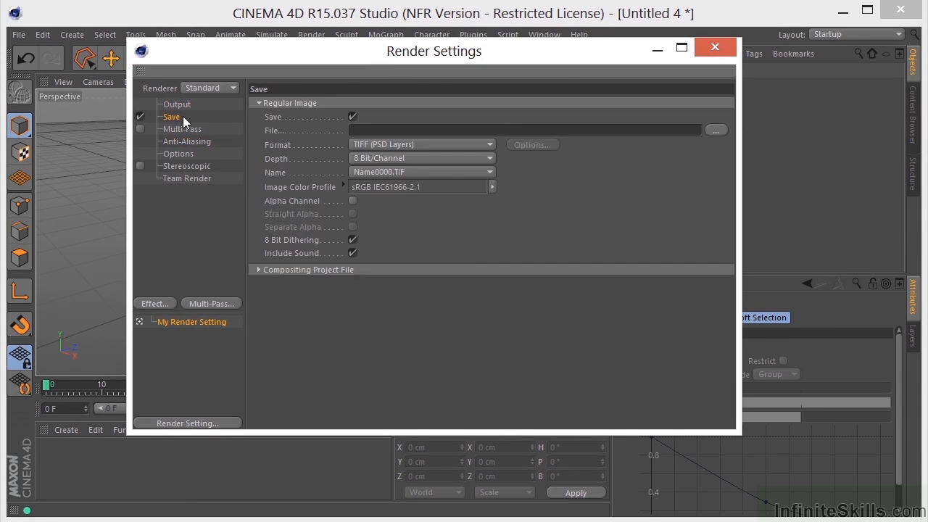
pyautogui.click(182, 129)
pyautogui.click(181, 142)
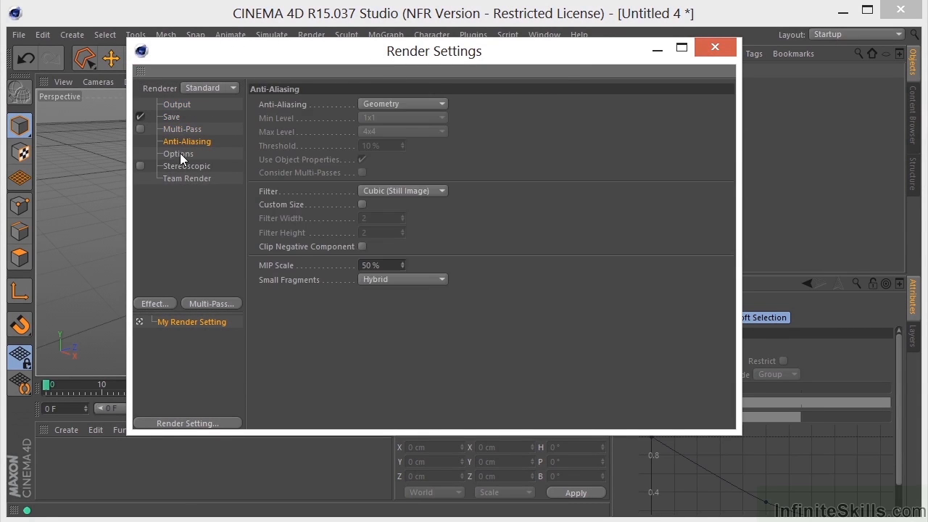
pyautogui.click(180, 153)
pyautogui.click(182, 166)
pyautogui.click(186, 178)
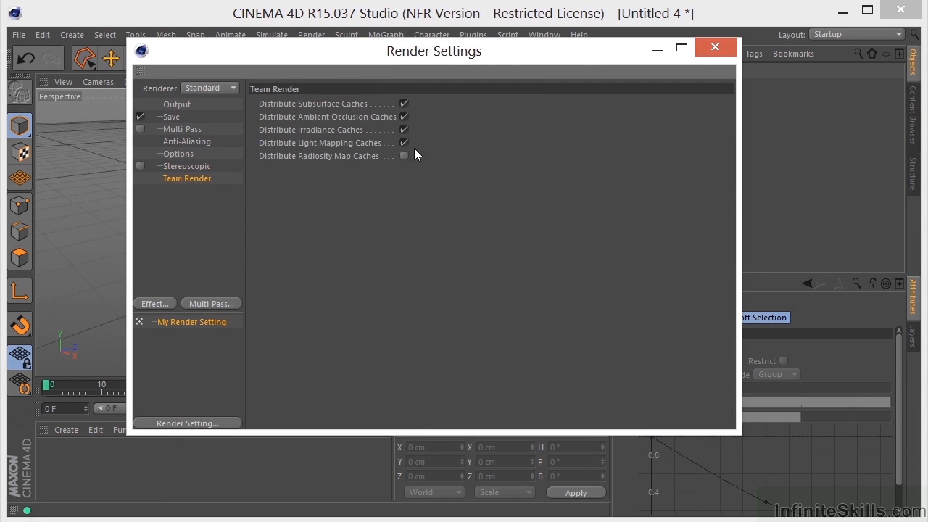
pyautogui.click(704, 54)
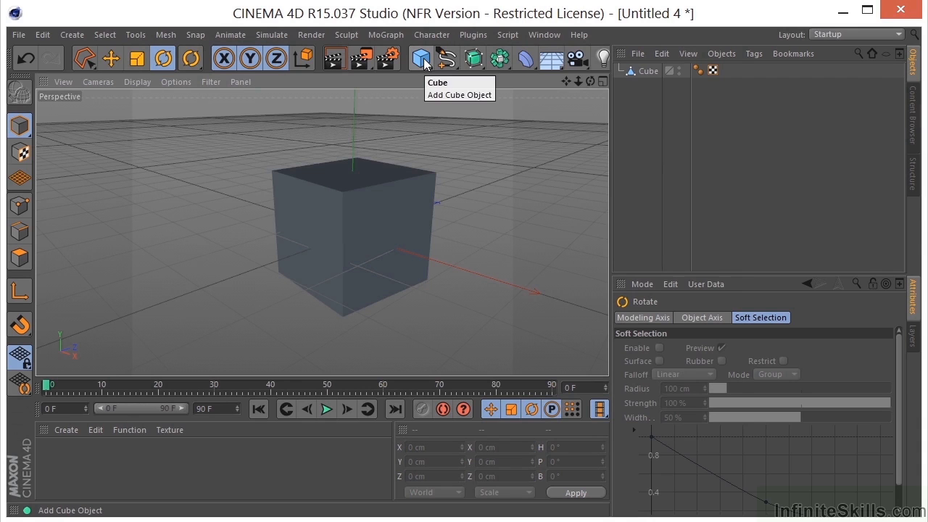
# Select the Cube in the Object Manager and delete it.
pyautogui.click(421, 58)
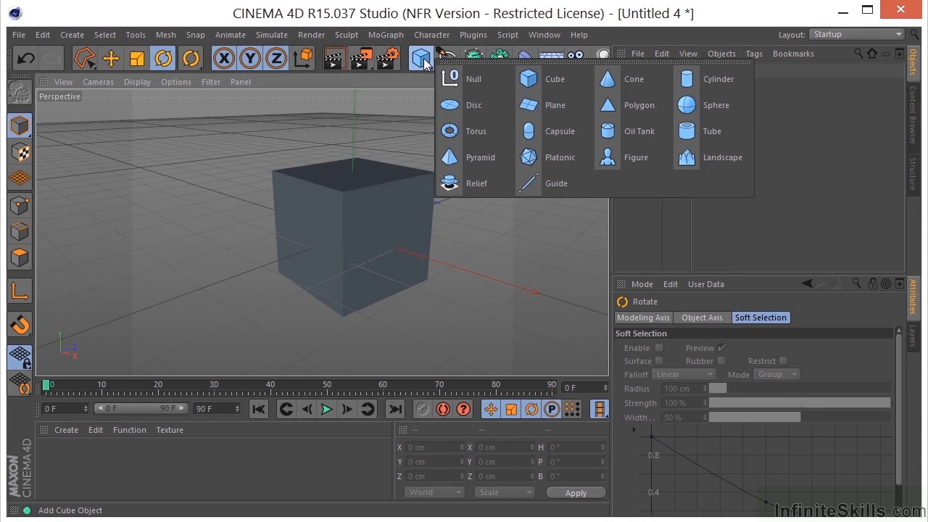
pyautogui.click(430, 16)
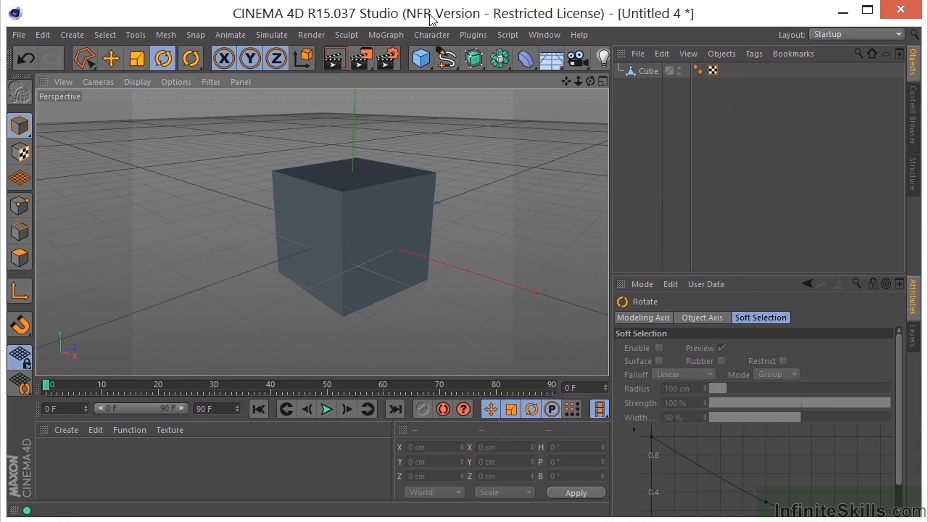
pyautogui.click(428, 69)
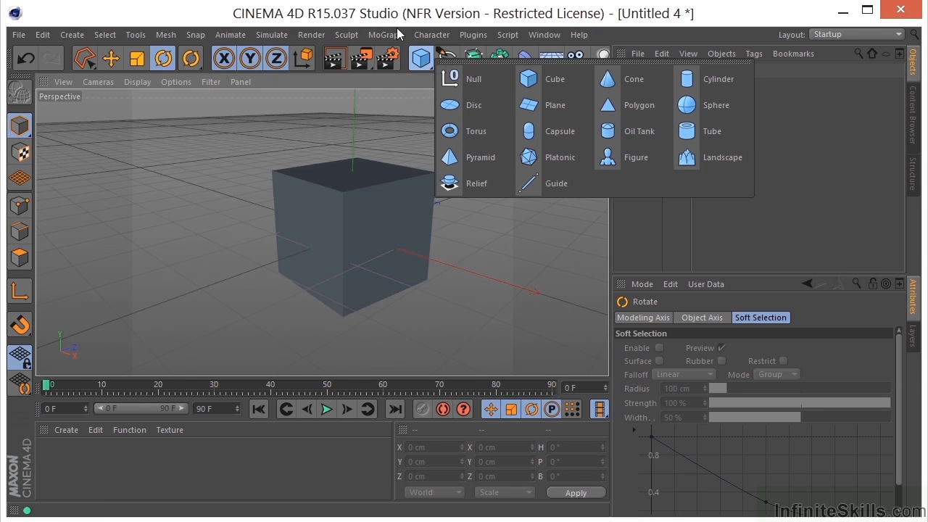
pyautogui.click(645, 72)
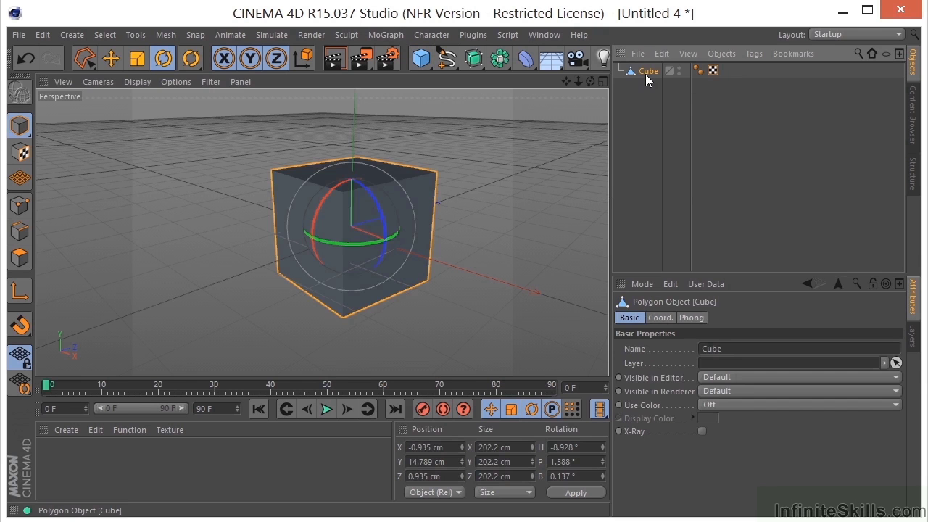
pyautogui.press('Delete')
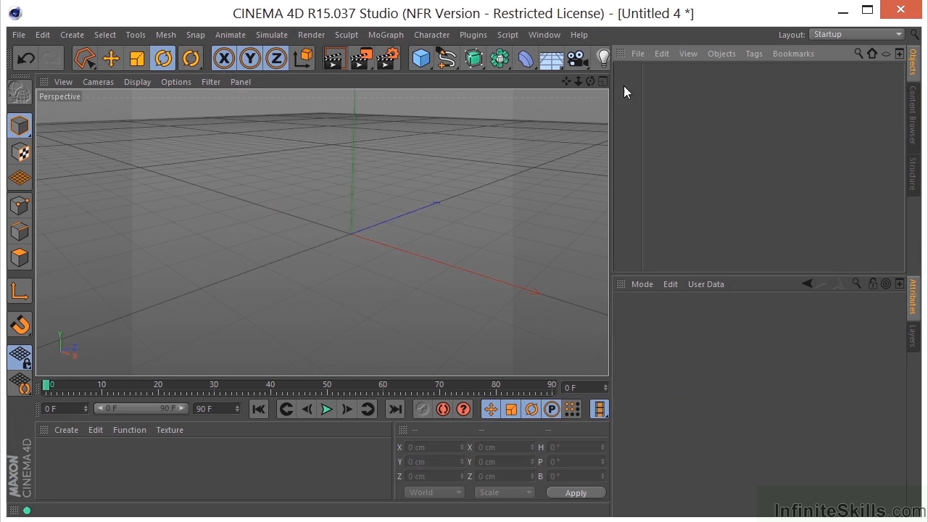
# Add a Figure mannequin from the primitives palette and view it whole.
pyautogui.click(420, 63)
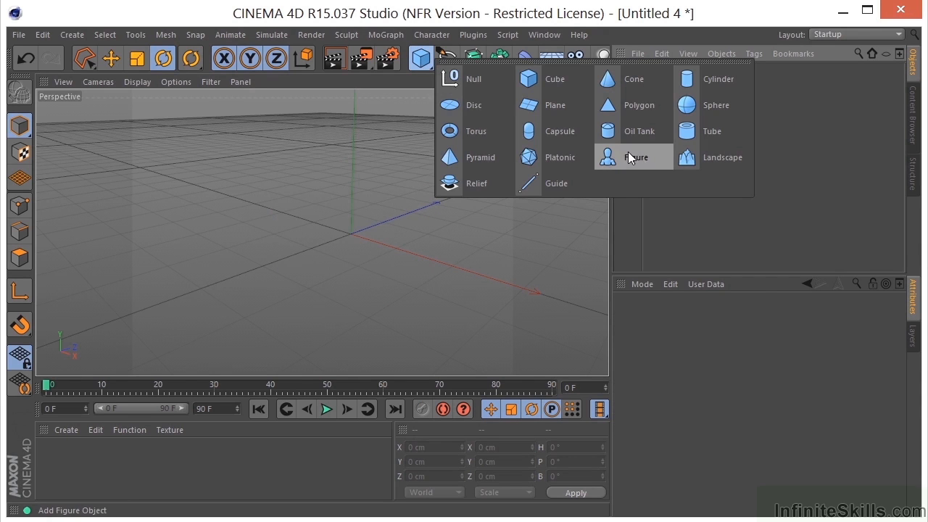
pyautogui.click(628, 157)
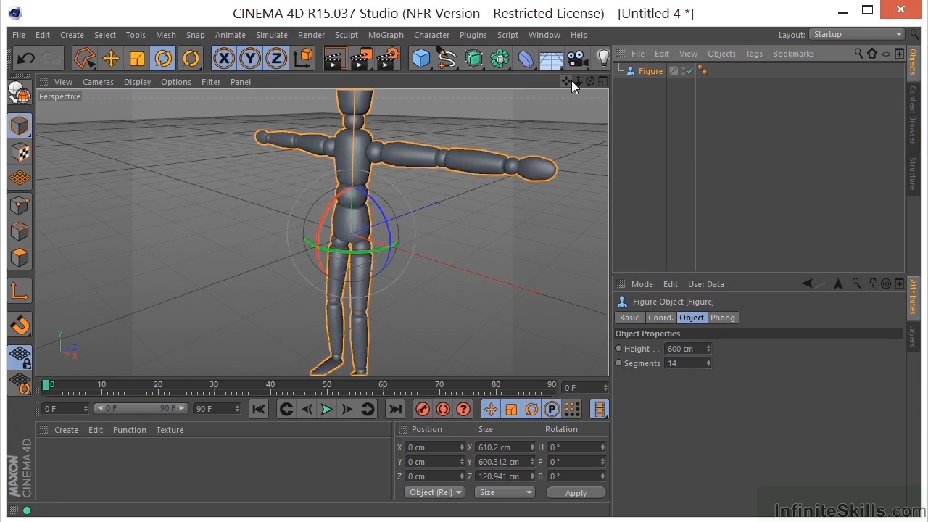
pyautogui.moveTo(575, 81); pyautogui.dragTo(555, 117)
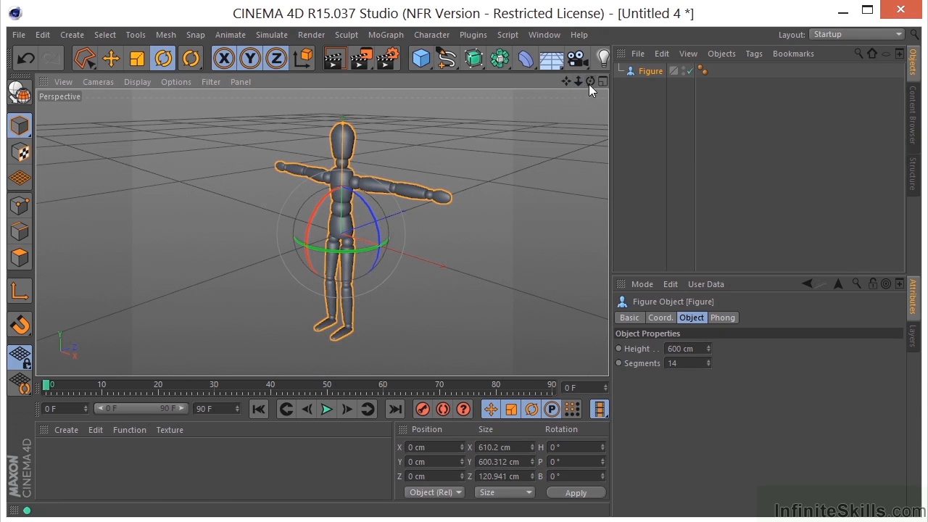
pyautogui.moveTo(589, 81)
pyautogui.mouseDown()
pyautogui.moveTo(651, 110)
pyautogui.moveTo(529, 97)
pyautogui.moveTo(576, 88)
pyautogui.mouseUp()
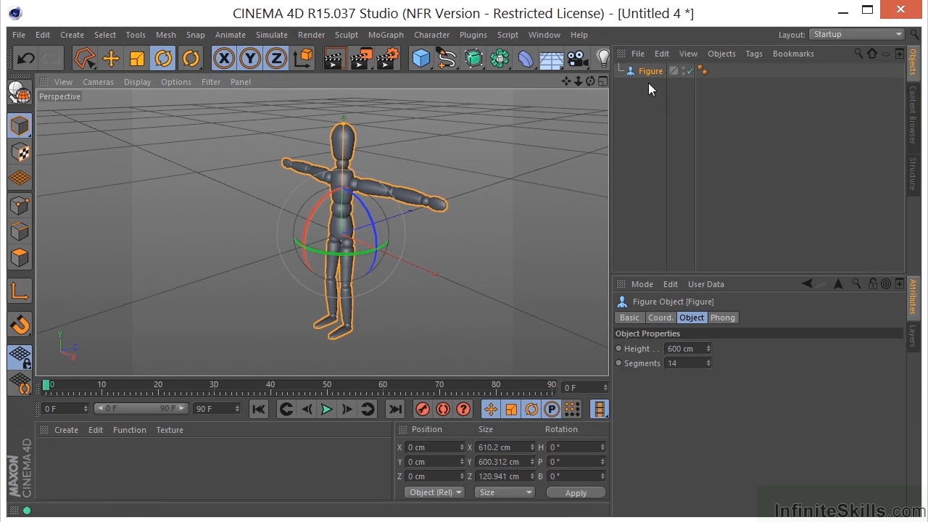
# Delete the Figure and draw a freehand spline curve.
pyautogui.press('Delete')
pyautogui.click(446, 58)
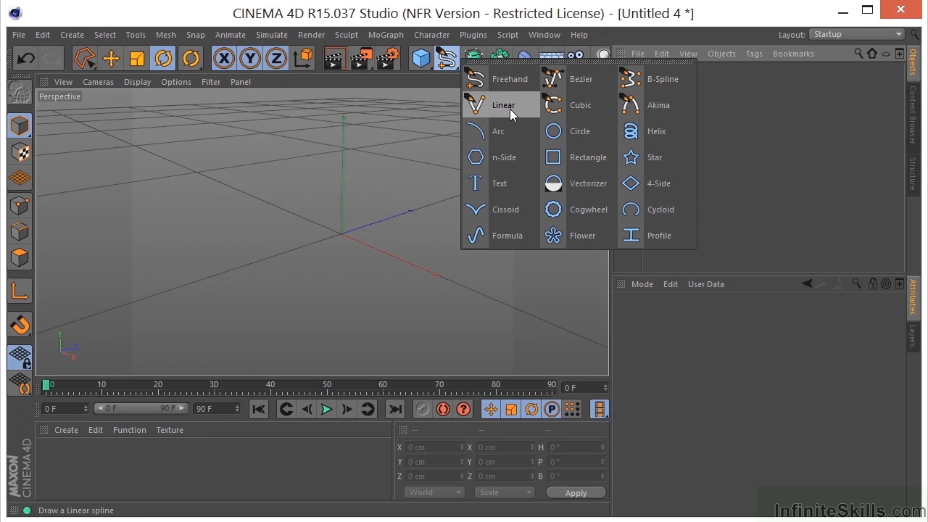
pyautogui.click(510, 82)
pyautogui.moveTo(330, 141)
pyautogui.mouseDown()
pyautogui.moveTo(270, 134)
pyautogui.moveTo(309, 190)
pyautogui.moveTo(395, 193)
pyautogui.moveTo(251, 250)
pyautogui.moveTo(187, 232)
pyautogui.mouseUp()
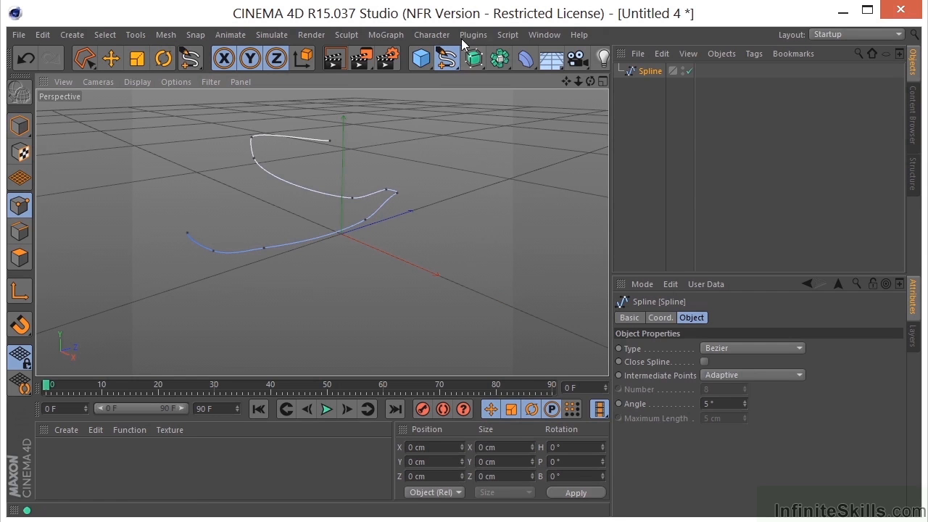
# Draw a curved Bezier spline loop and close it at its first point.
pyautogui.click(447, 58)
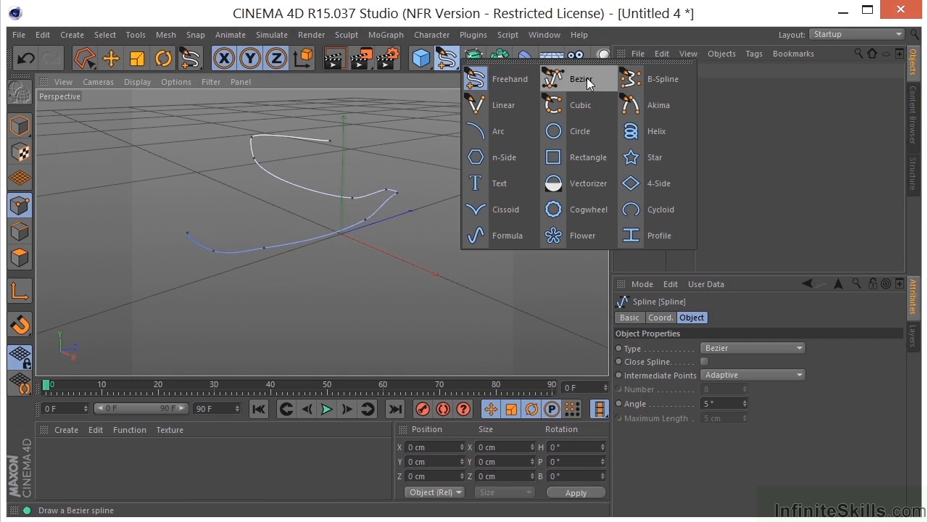
pyautogui.click(561, 79)
pyautogui.click(453, 129)
pyautogui.click(486, 225)
pyautogui.moveTo(483, 234); pyautogui.dragTo(442, 244)
pyautogui.moveTo(384, 299); pyautogui.dragTo(327, 327)
pyautogui.click(233, 307)
pyautogui.moveTo(221, 304); pyautogui.dragTo(212, 300)
pyautogui.moveTo(109, 208); pyautogui.dragTo(127, 178)
pyautogui.moveTo(176, 121); pyautogui.dragTo(209, 110)
pyautogui.moveTo(335, 106); pyautogui.dragTo(384, 116)
pyautogui.click(450, 128)
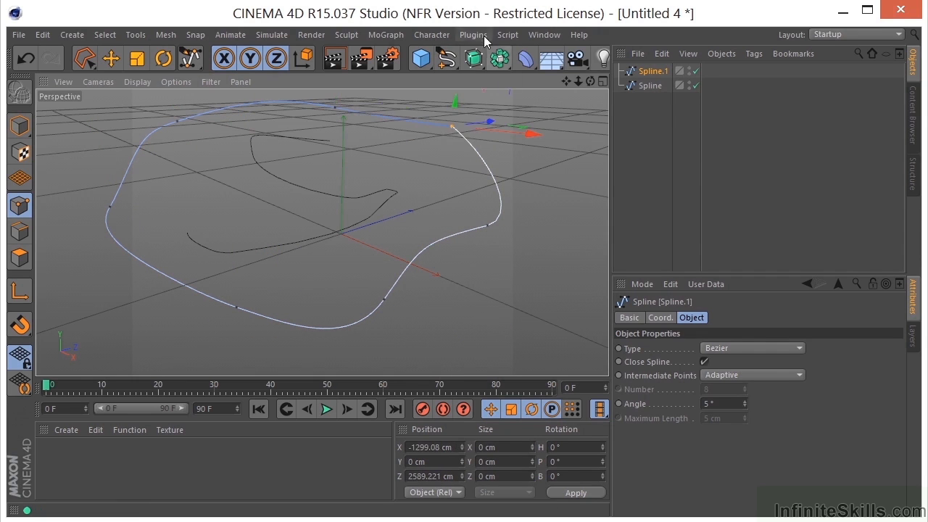
# Add a Text spline object from the Spline palette.
pyautogui.click(448, 61)
pyautogui.click(490, 183)
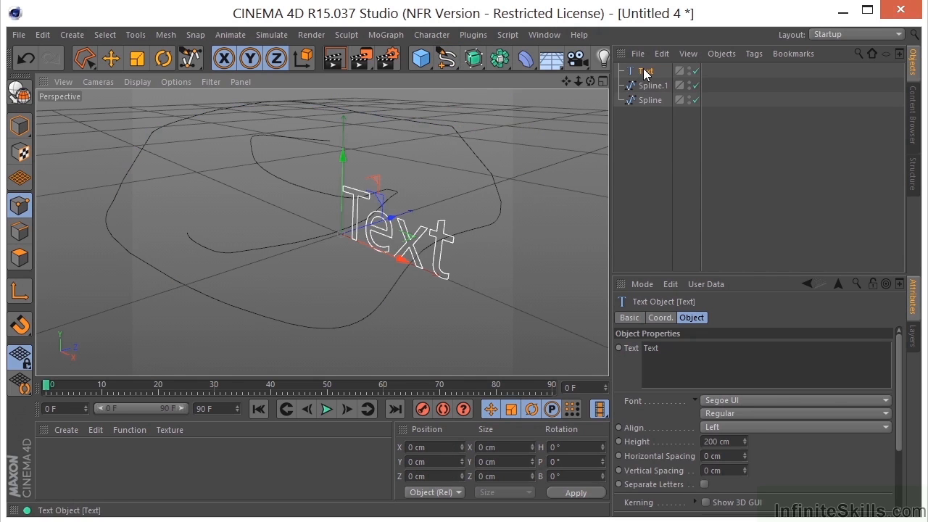
pyautogui.click(447, 58)
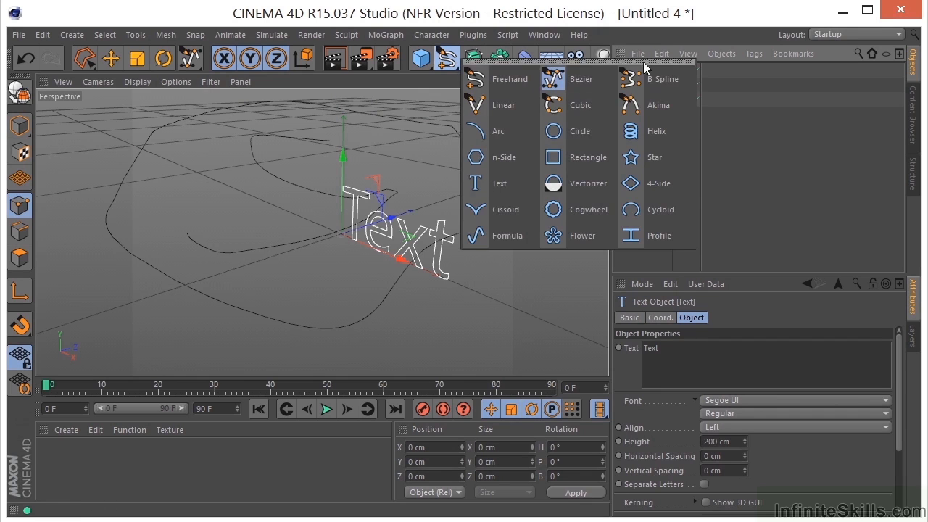
pyautogui.click(449, 67)
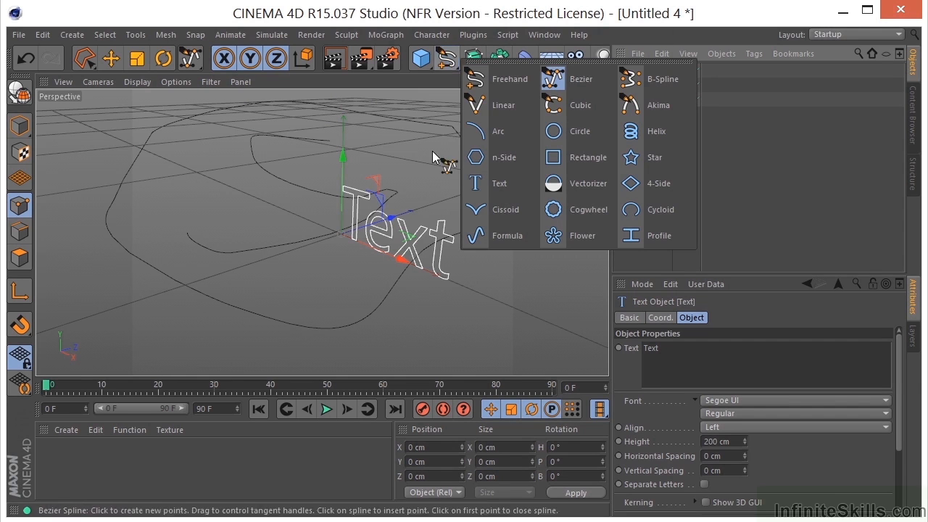
# Delete the Text and both splines, then add a new Text spline.
pyautogui.moveTo(626, 124); pyautogui.dragTo(649, 65)
pyautogui.press('Delete')
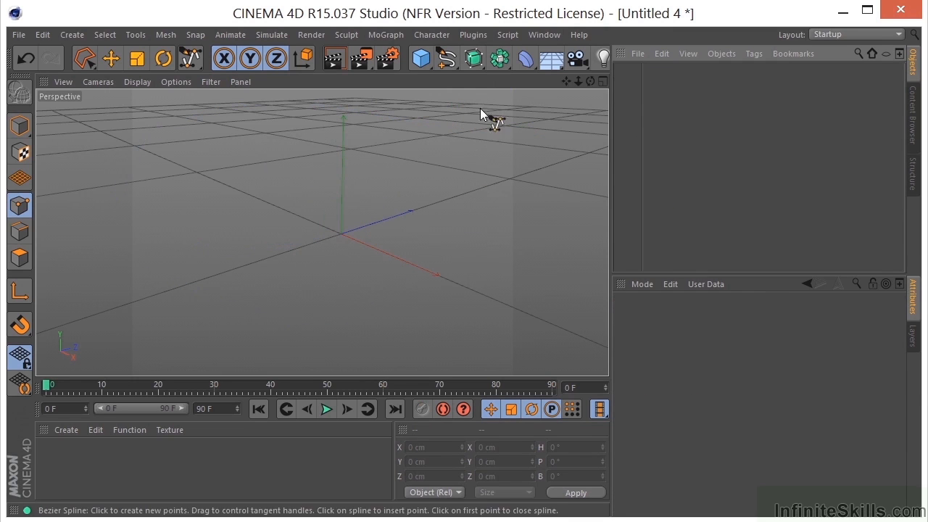
pyautogui.click(479, 66)
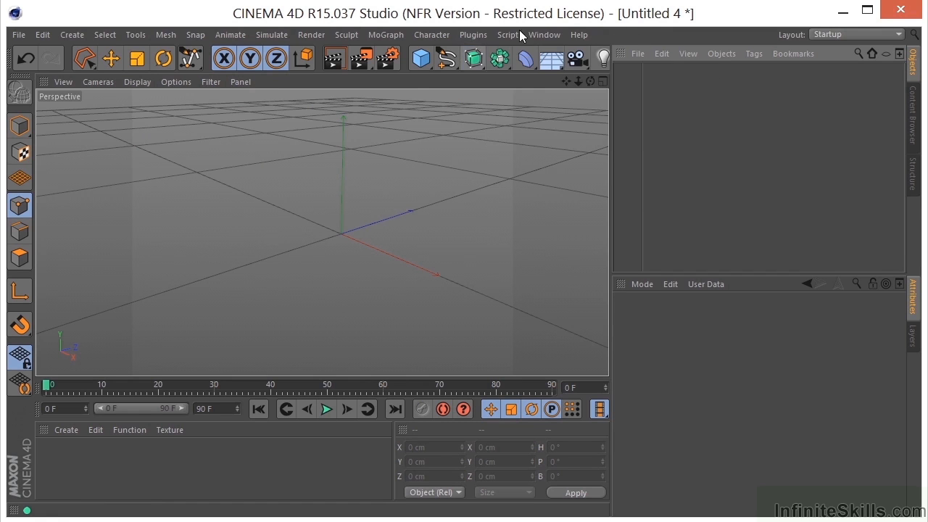
pyautogui.click(446, 59)
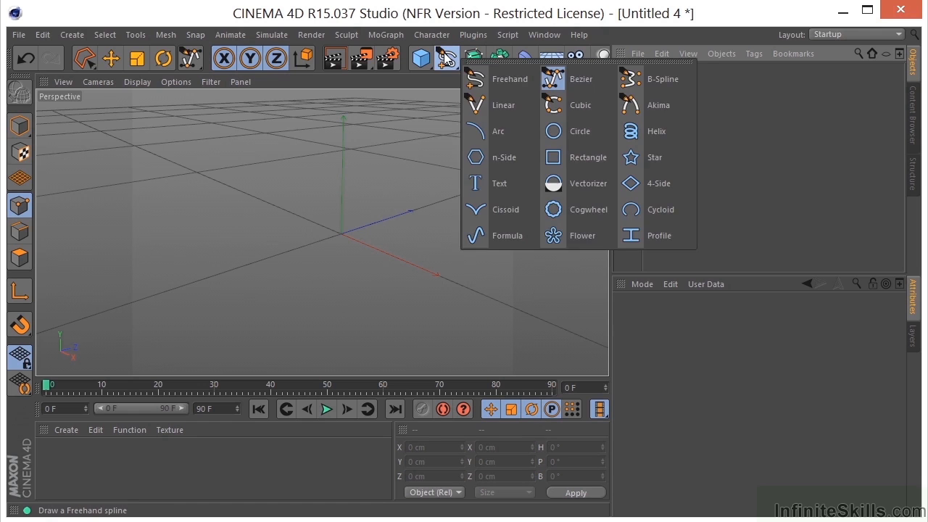
pyautogui.click(518, 186)
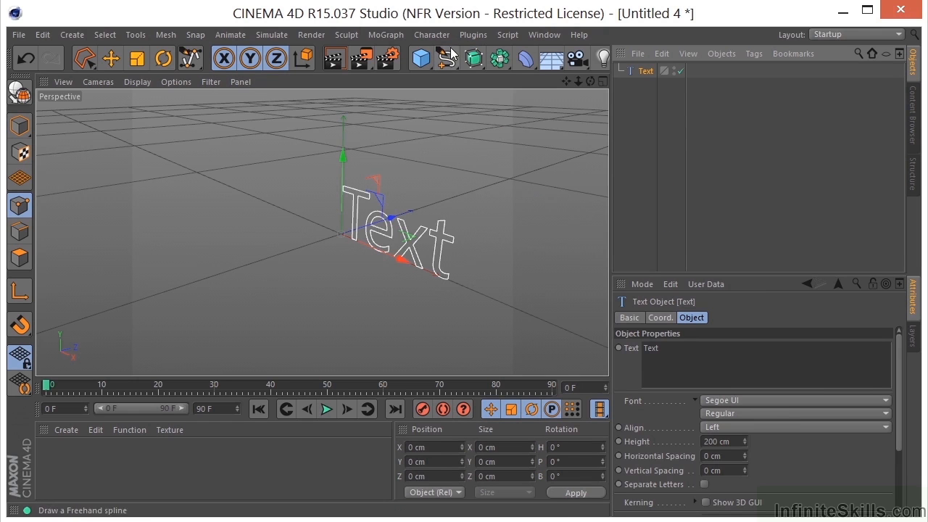
# Add an Extrude generator, nest Text under it, and select both objects.
pyautogui.click(484, 63)
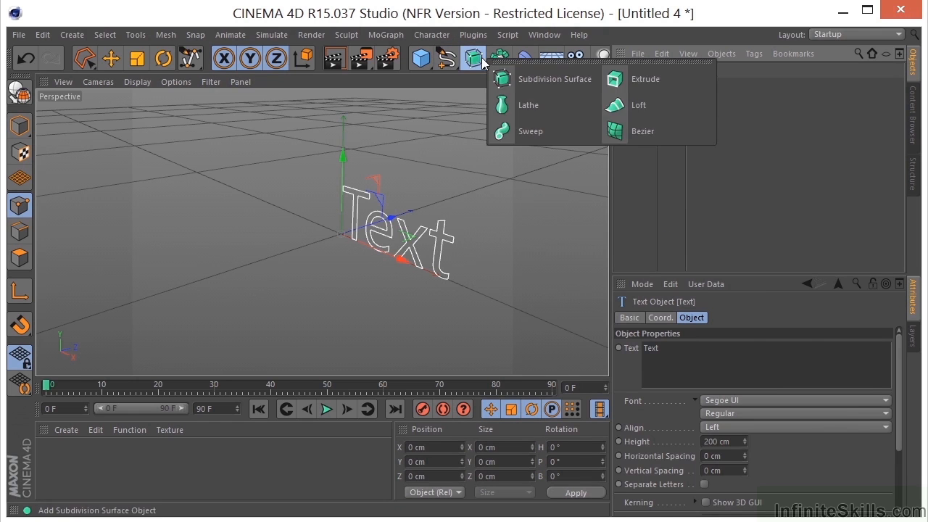
pyautogui.click(638, 77)
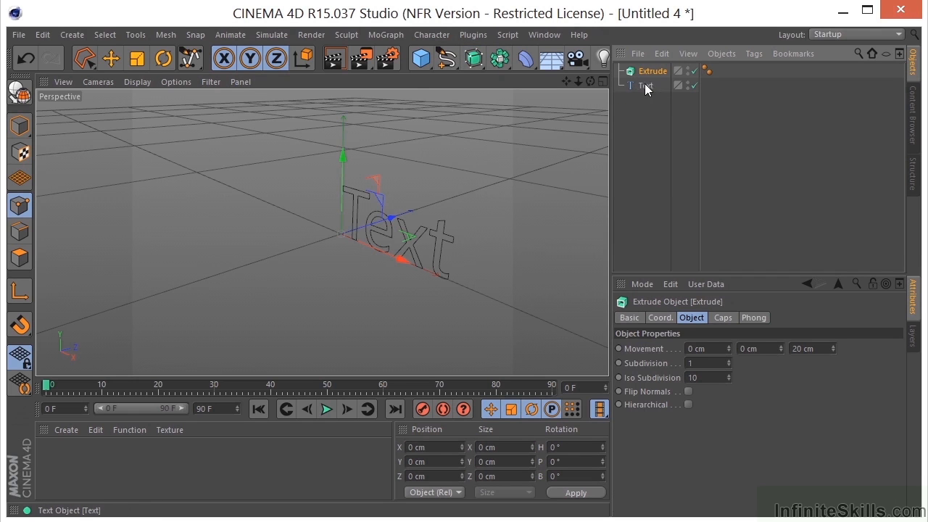
pyautogui.moveTo(652, 70); pyautogui.dragTo(653, 72)
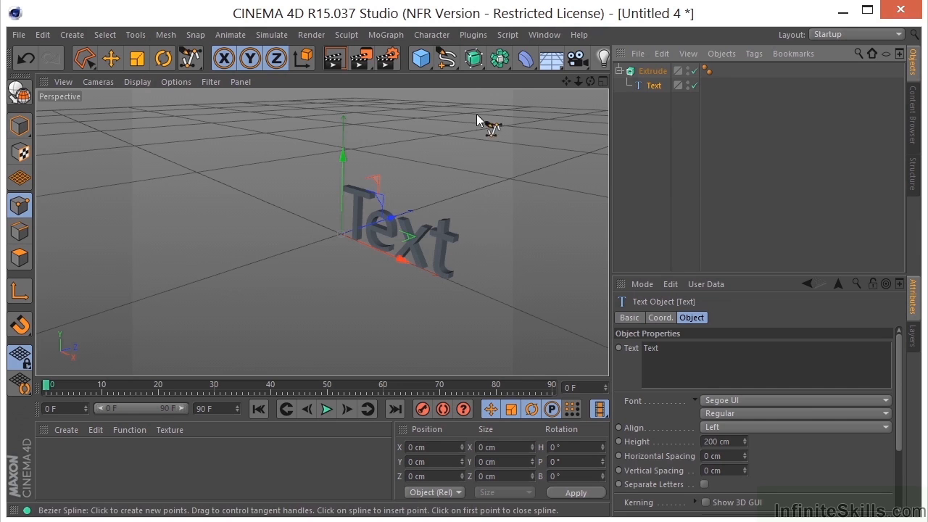
pyautogui.click(473, 58)
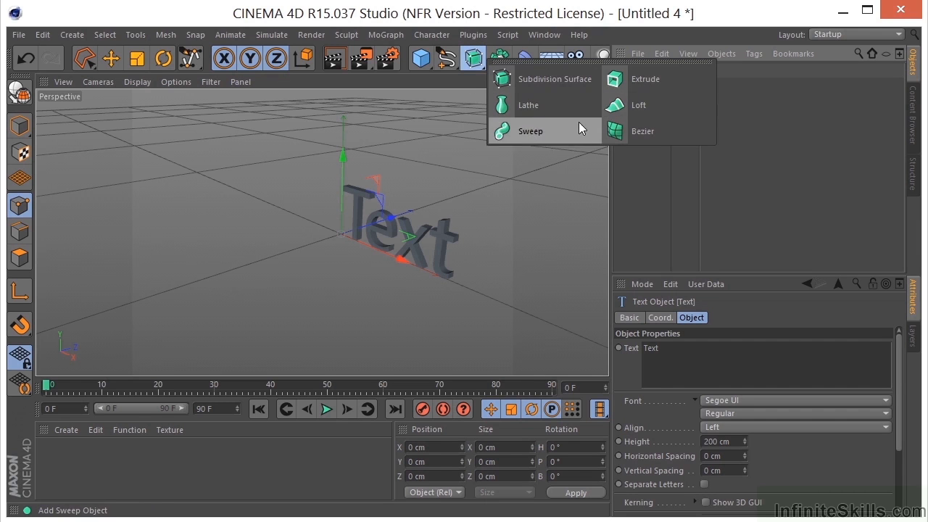
pyautogui.keyDown('alt'); pyautogui.click(638, 79); pyautogui.keyUp('alt')
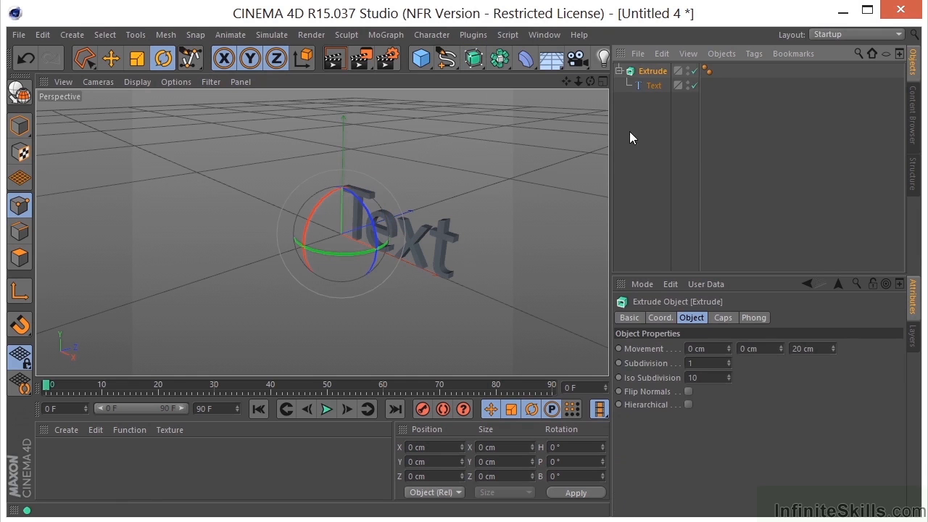
pyautogui.moveTo(647, 128); pyautogui.dragTo(669, 30)
pyautogui.press('Delete')
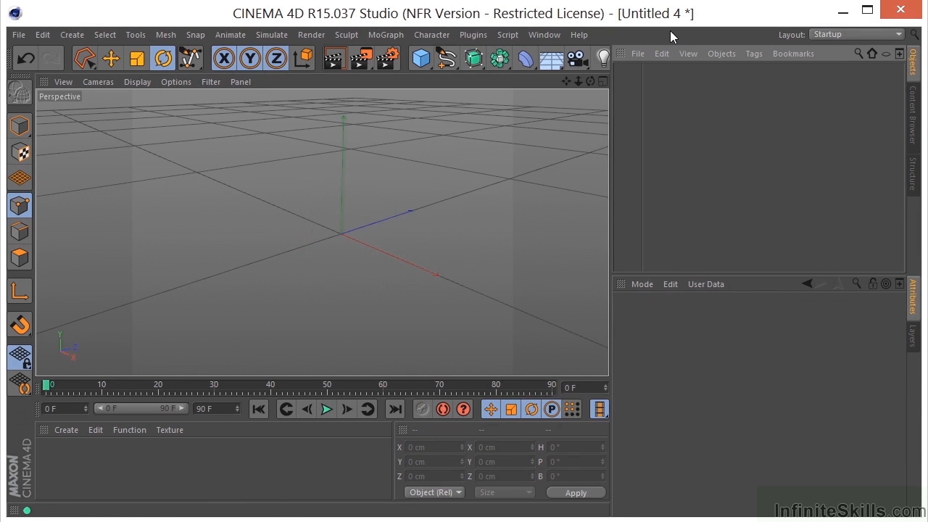
pyautogui.click(510, 64)
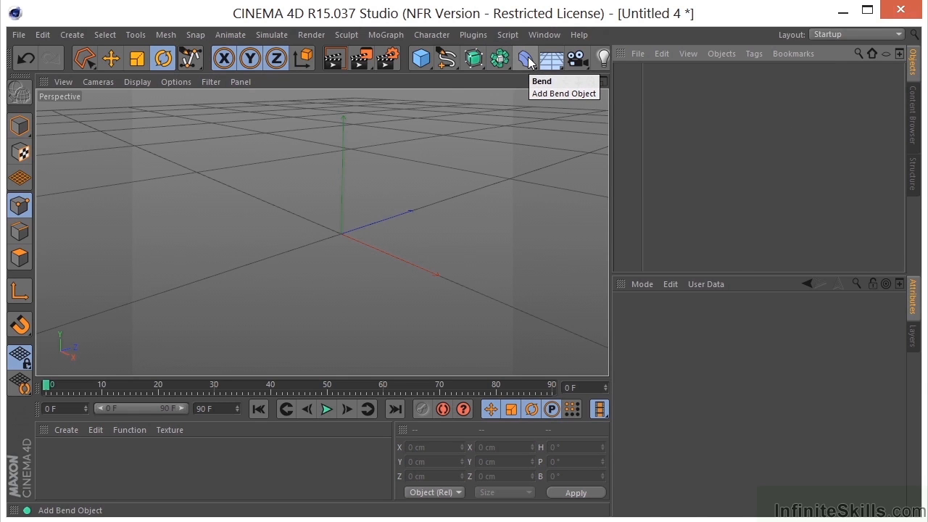
# Add a cube with 5 X segments and 5 Y segments.
pyautogui.click(423, 63)
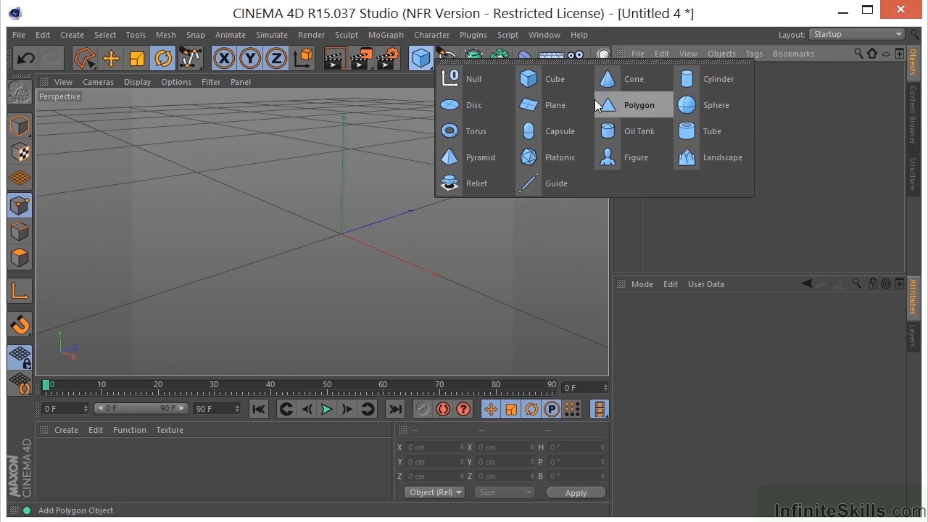
pyautogui.click(560, 86)
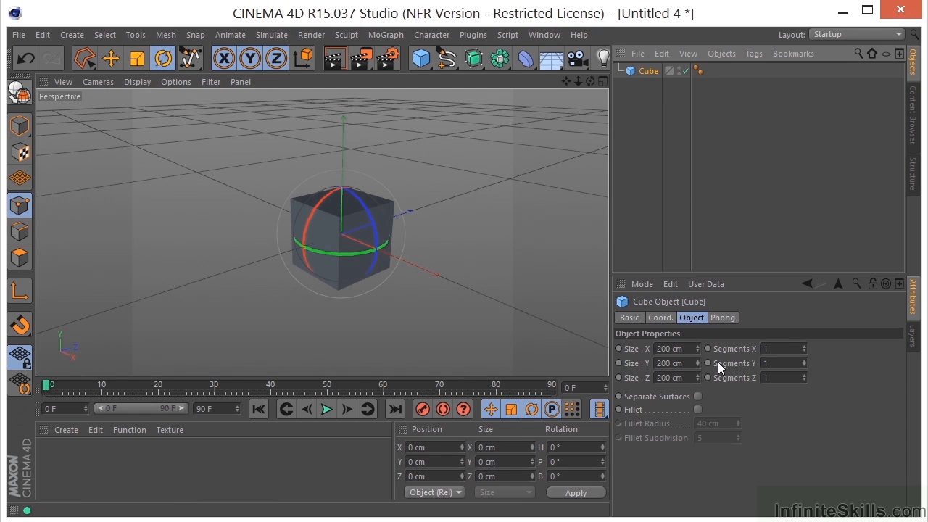
pyautogui.click(784, 348)
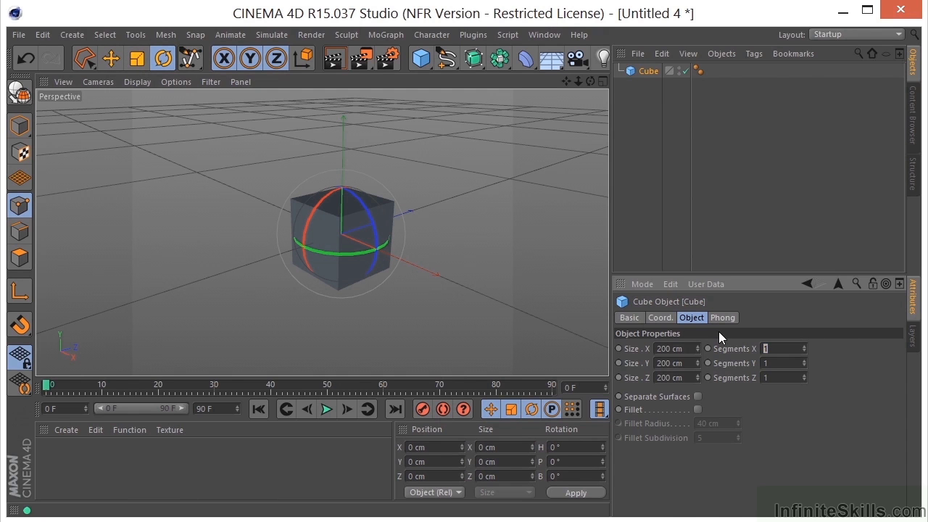
pyautogui.write('5')
pyautogui.press('Tab')
pyautogui.write('5')
pyautogui.press('Tab')
pyautogui.write('5')
pyautogui.press('Tab')
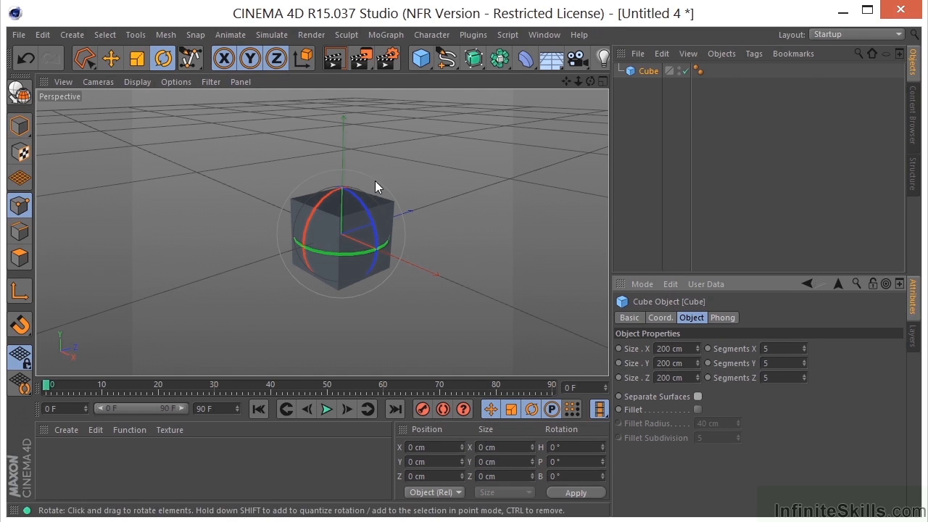
# Make the cube editable and stretch it to about 385 cm tall.
pyautogui.click(19, 92)
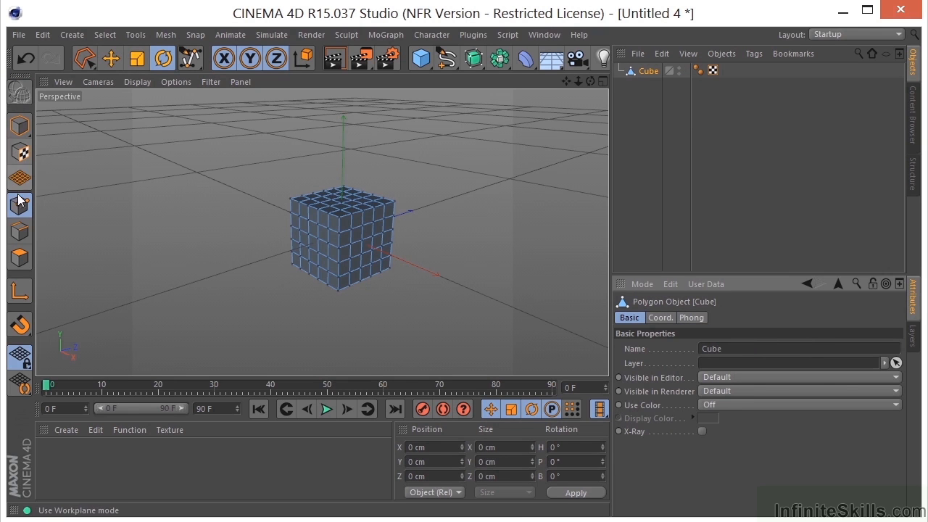
pyautogui.click(27, 128)
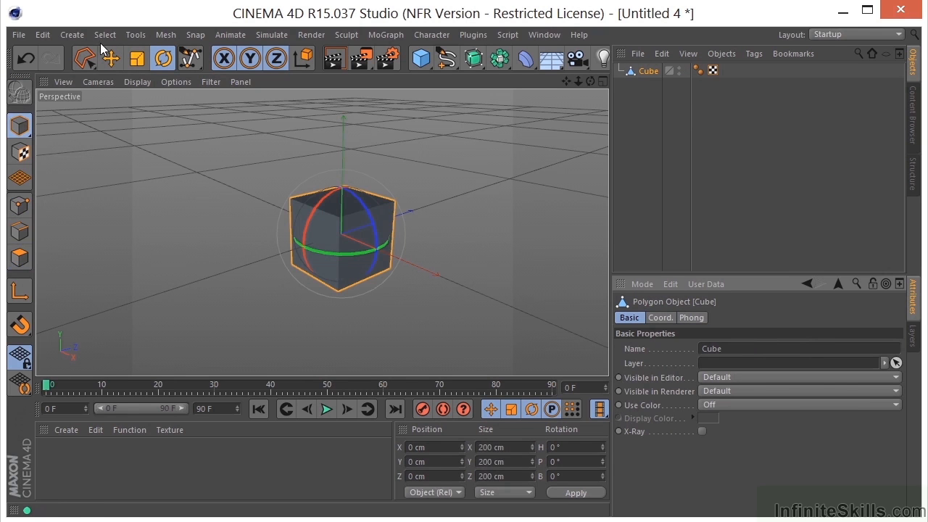
pyautogui.click(136, 58)
pyautogui.moveTo(342, 155); pyautogui.dragTo(361, 65)
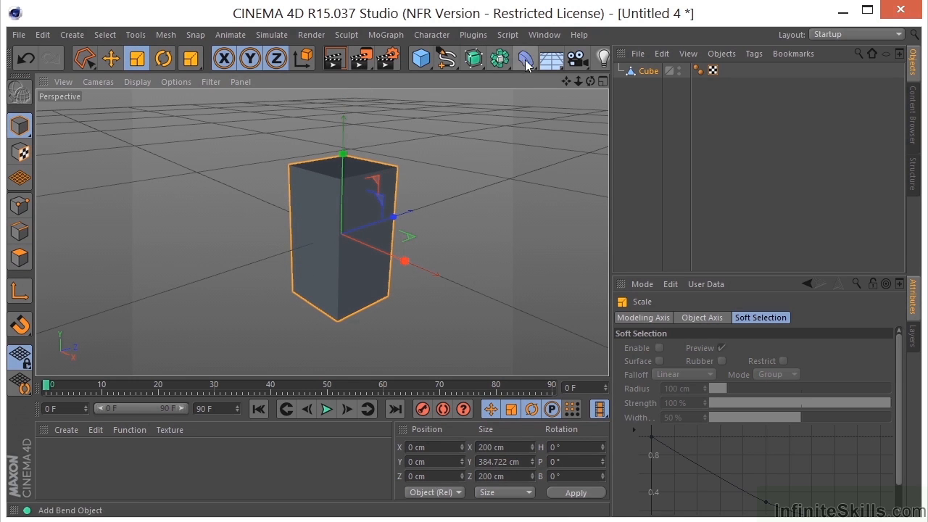
# Bend the cube with a Bend deformer at 250° angle, then delete both.
pyautogui.moveTo(528, 64); pyautogui.dragTo(96, 74)
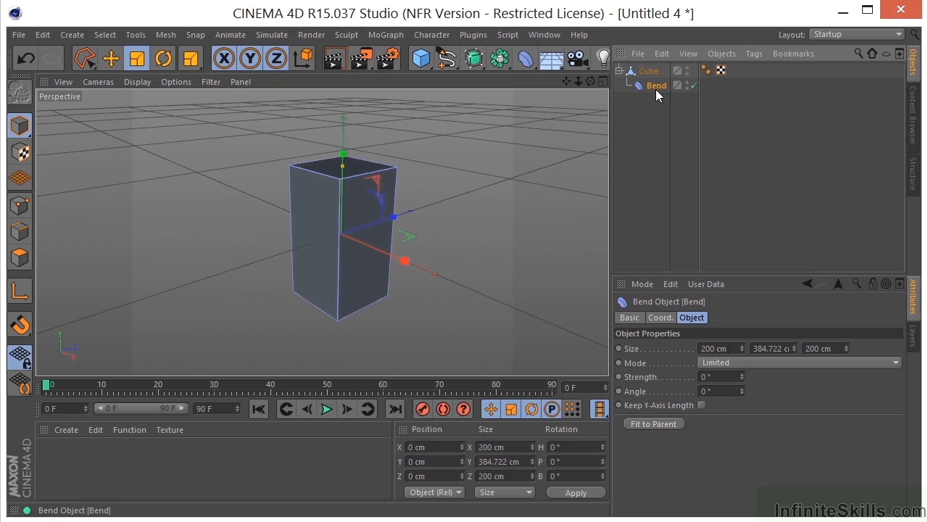
pyautogui.moveTo(742, 377); pyautogui.dragTo(744, 344)
pyautogui.moveTo(741, 390); pyautogui.dragTo(707, 232)
pyautogui.hotkey('ctrl', 'a')
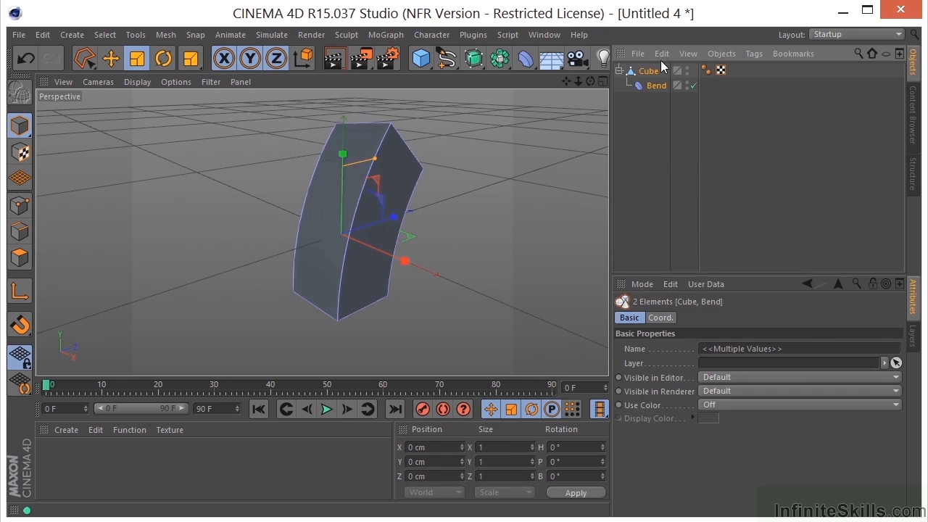
pyautogui.press('Delete')
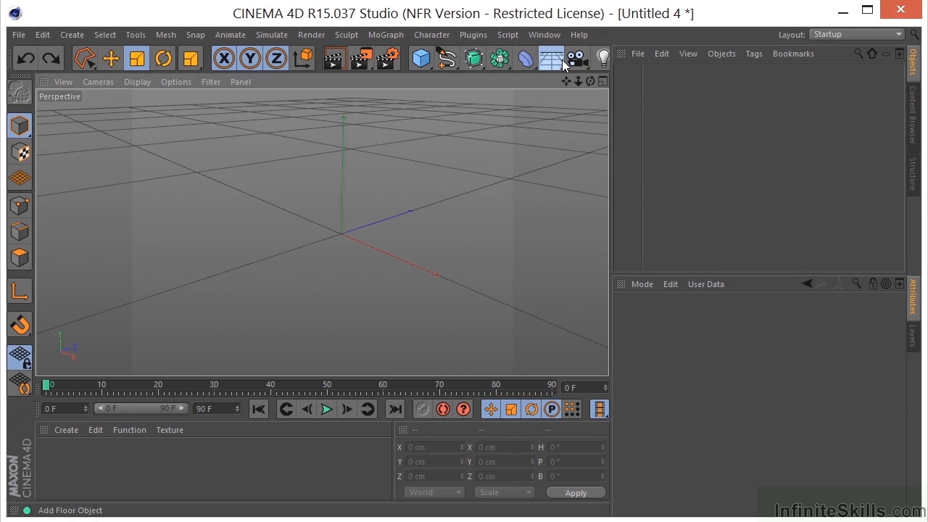
pyautogui.click(562, 59)
pyautogui.click(605, 62)
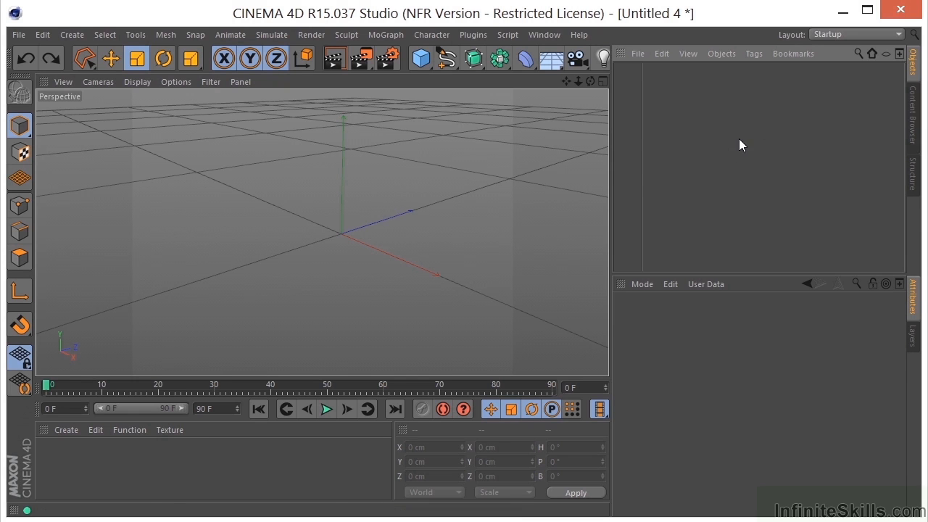
# Add a 200 cm cube and rename it 'box'.
pyautogui.click(420, 58)
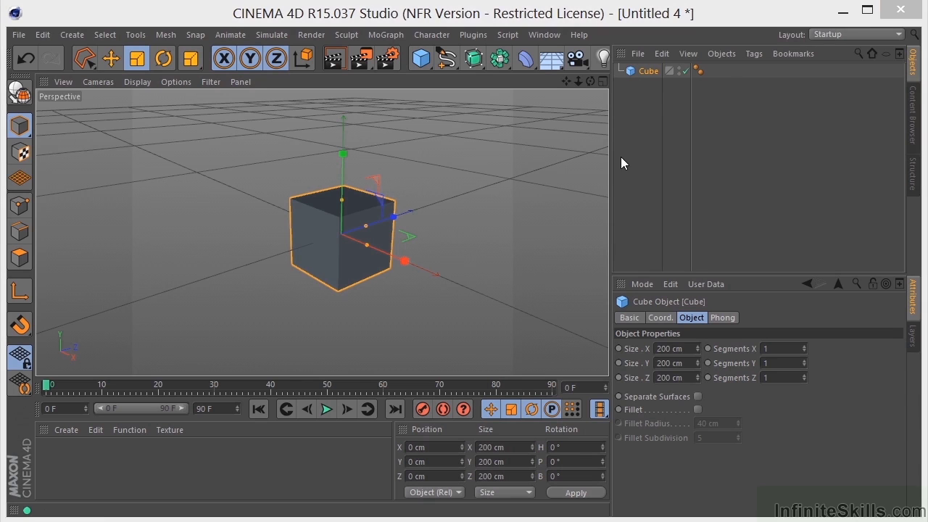
pyautogui.doubleClick(649, 71)
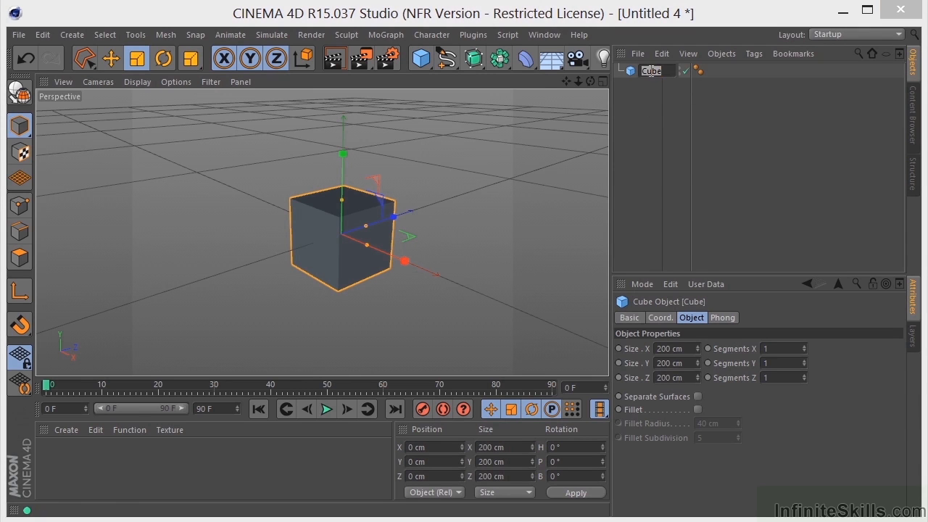
pyautogui.write('box')
pyautogui.press('Return')
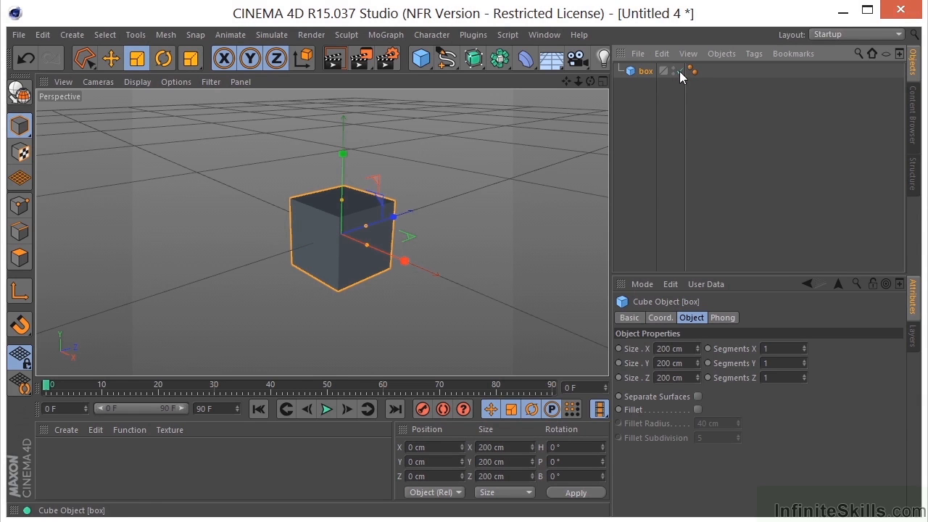
# Toggle the box's editor visibility off and back on.
pyautogui.click(679, 71)
pyautogui.click(679, 71)
pyautogui.click(679, 71)
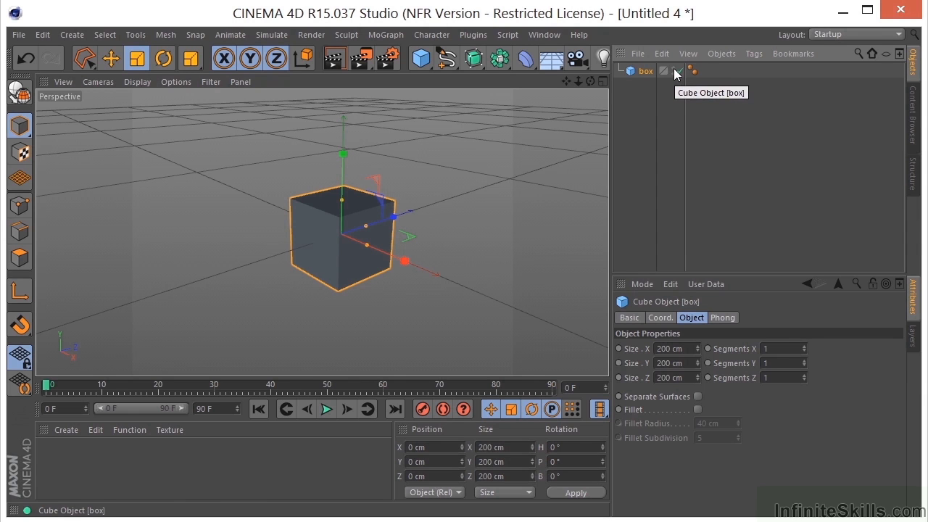
# Toggle the box's editor and render visibility, rendering the view after each change.
pyautogui.click(674, 69)
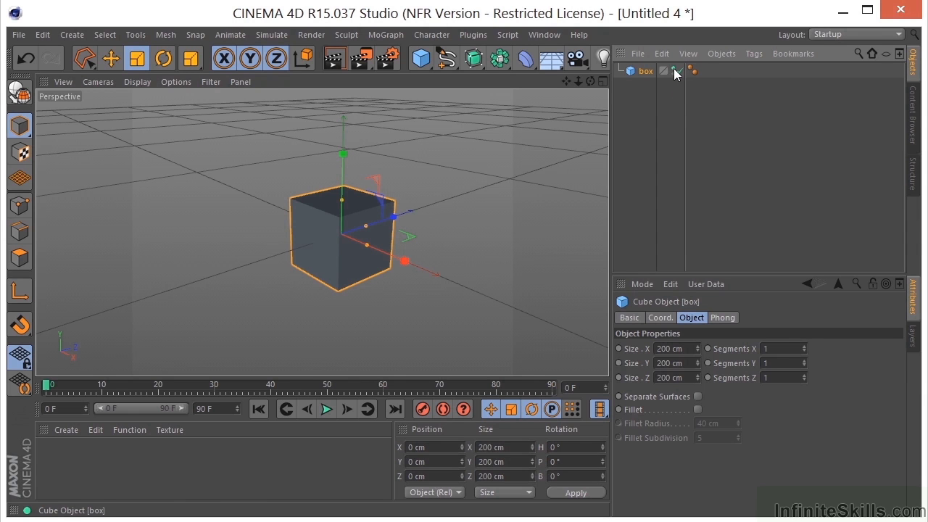
pyautogui.click(674, 69)
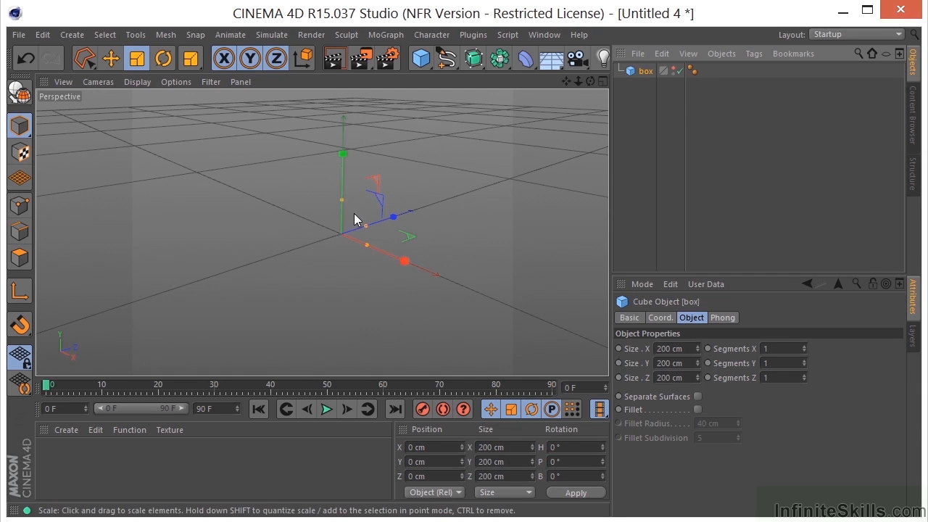
pyautogui.click(334, 58)
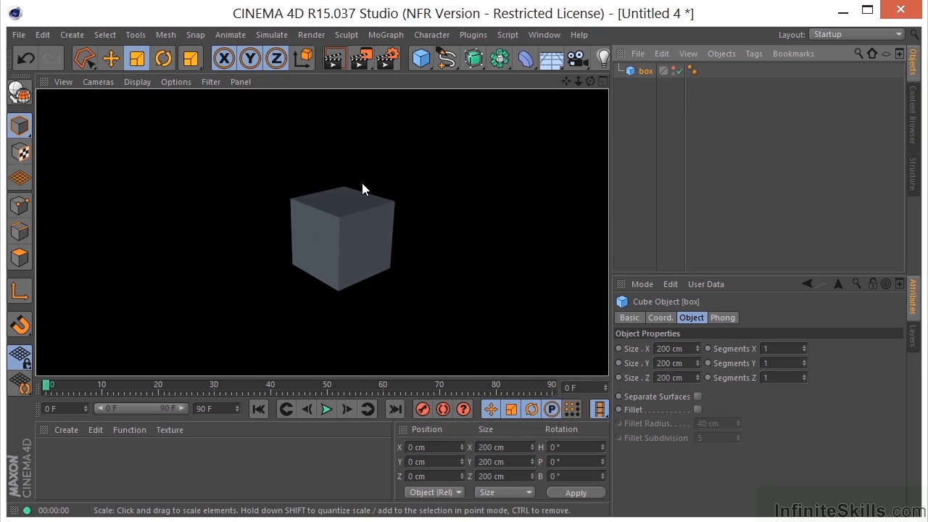
pyautogui.click(673, 73)
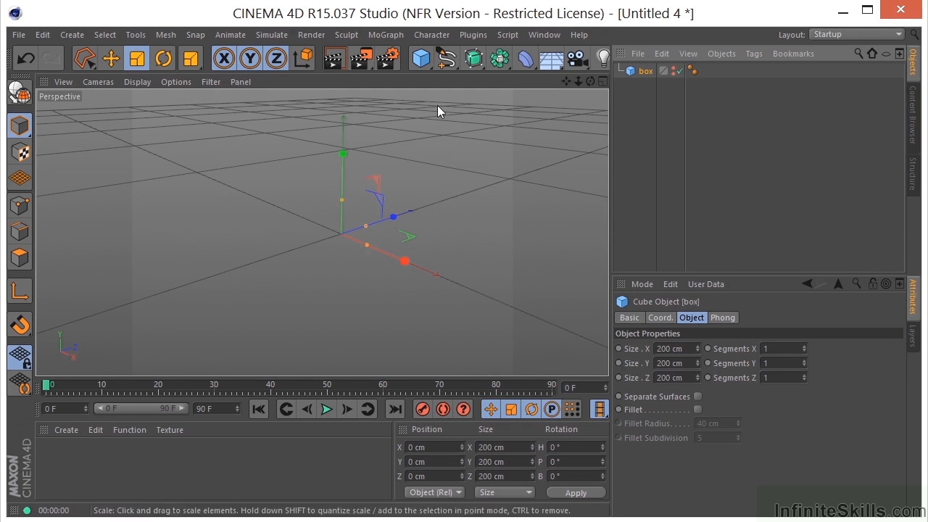
pyautogui.click(333, 61)
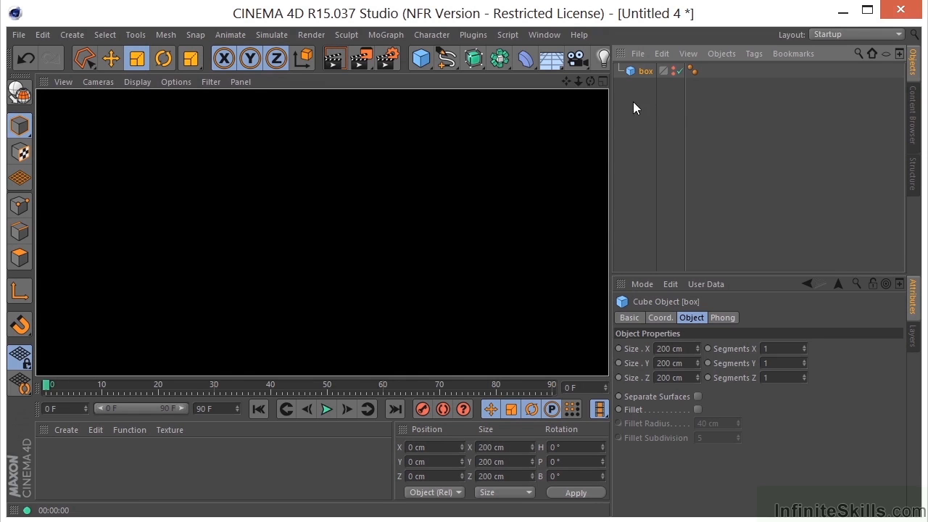
pyautogui.click(674, 70)
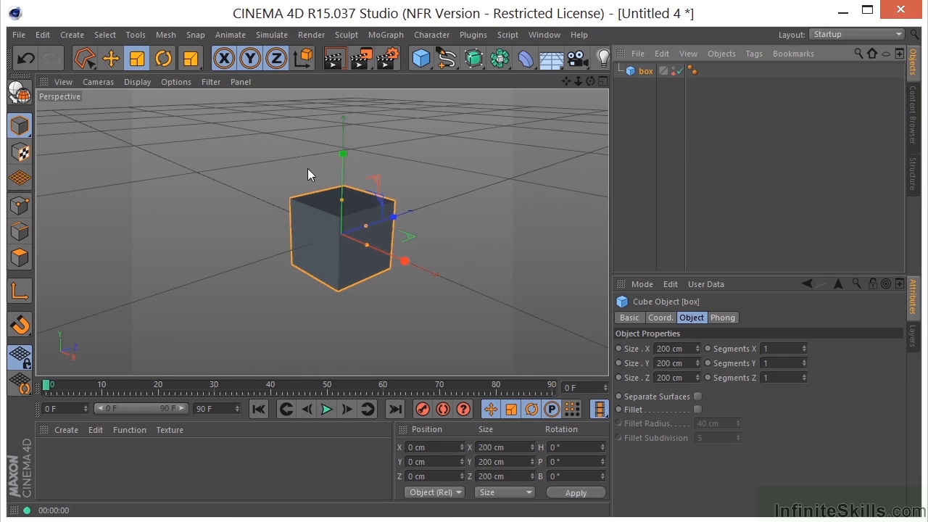
pyautogui.click(334, 58)
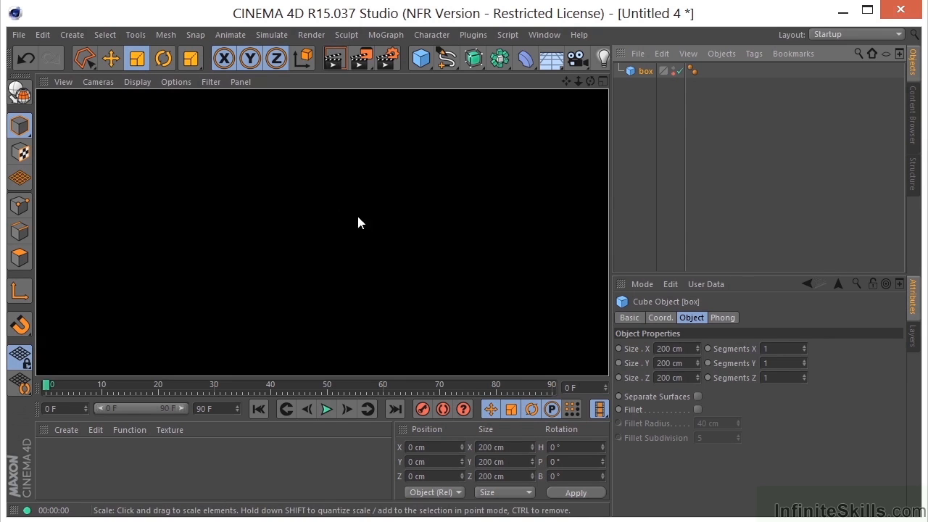
# Clear the render preview, inspect the box's Phong tag, then dismiss its layer options.
pyautogui.click(674, 74)
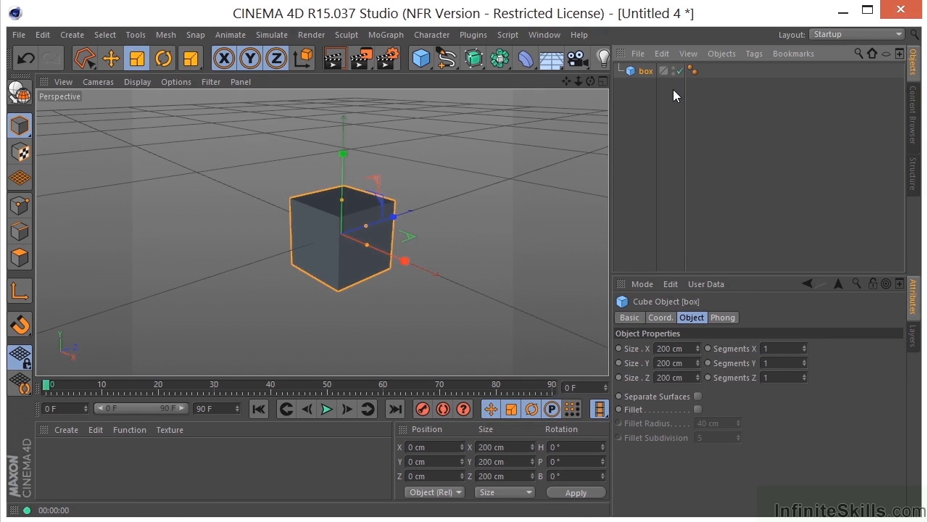
pyautogui.click(693, 71)
pyautogui.click(663, 72)
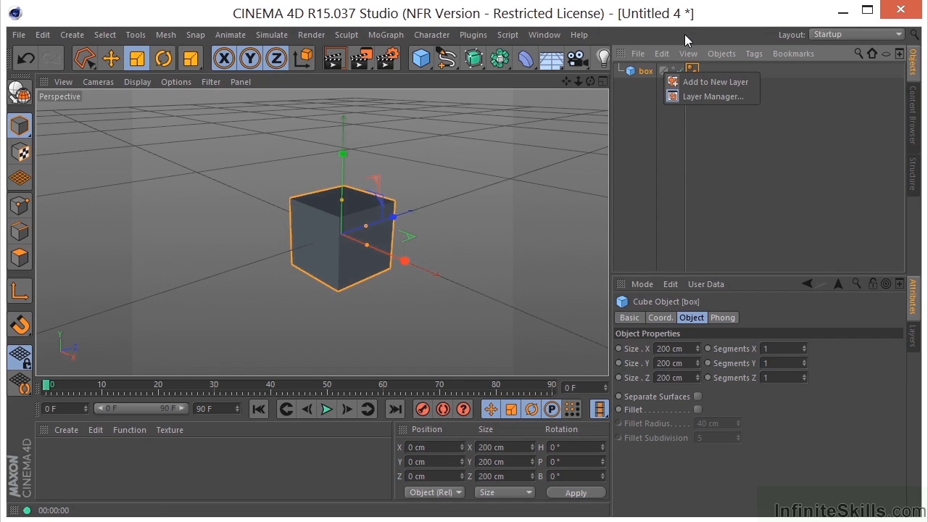
pyautogui.click(664, 126)
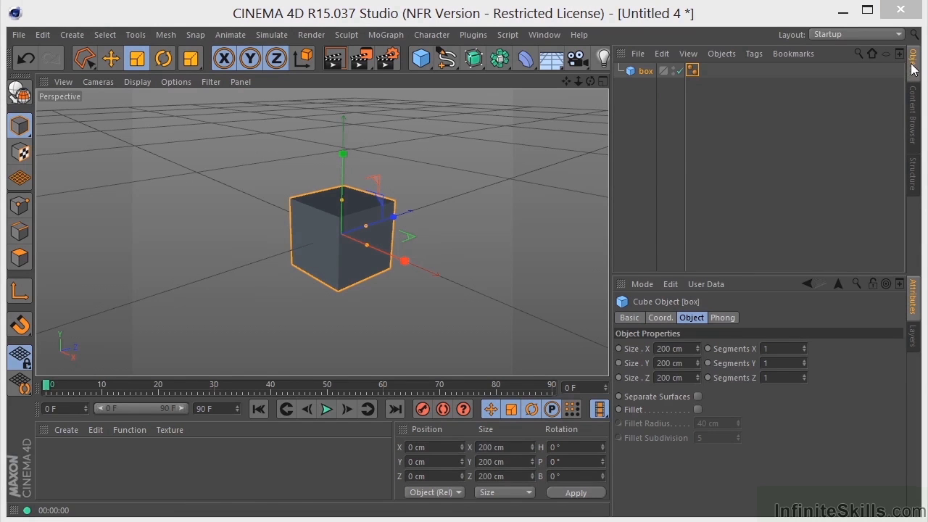
pyautogui.click(914, 114)
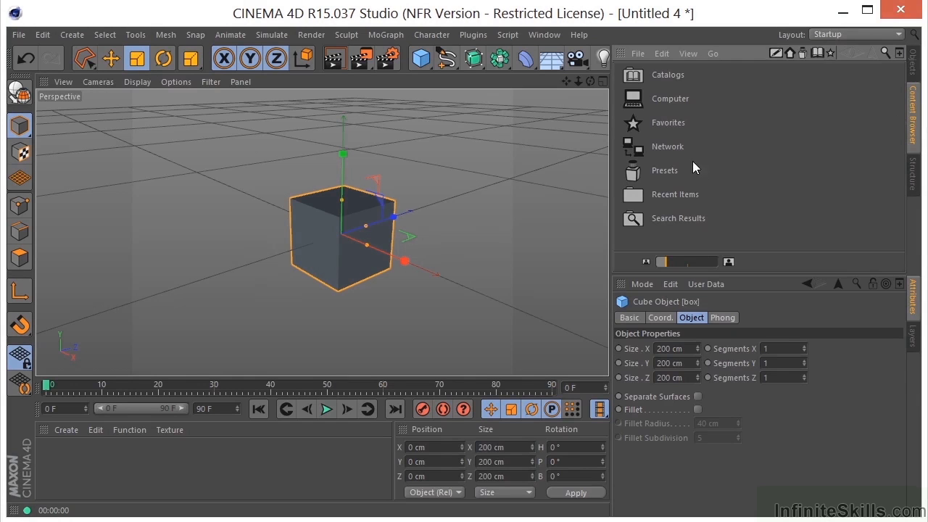
pyautogui.doubleClick(630, 167)
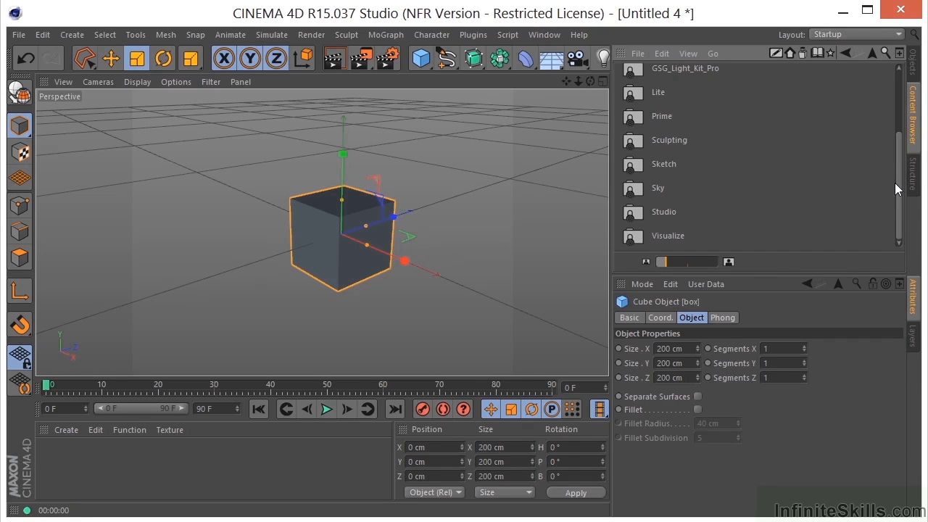
pyautogui.click(911, 64)
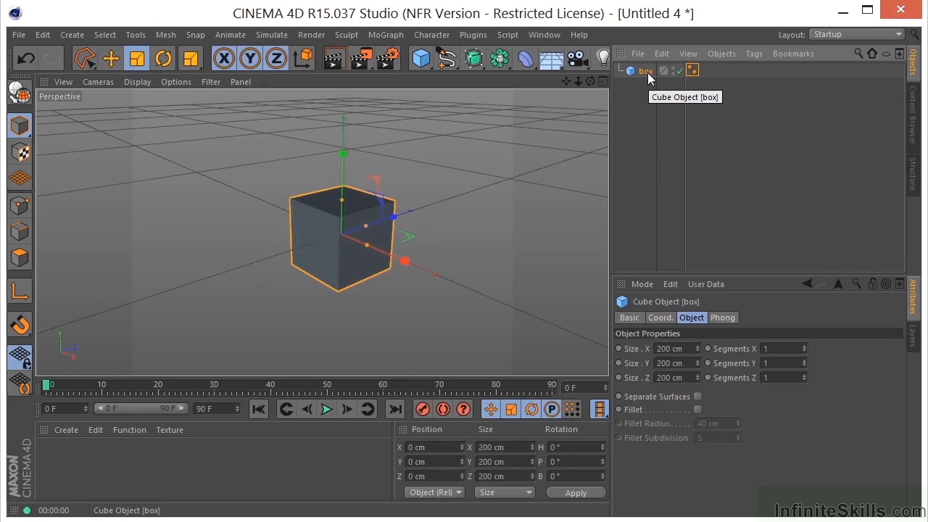
# Add a Sphere and move the box left along X to -365.613 cm.
pyautogui.click(420, 58)
pyautogui.click(711, 99)
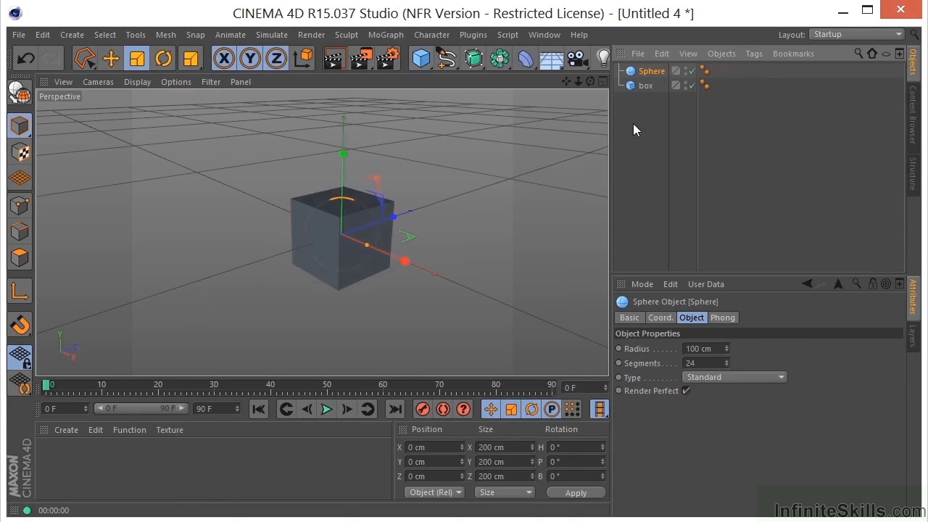
pyautogui.click(645, 85)
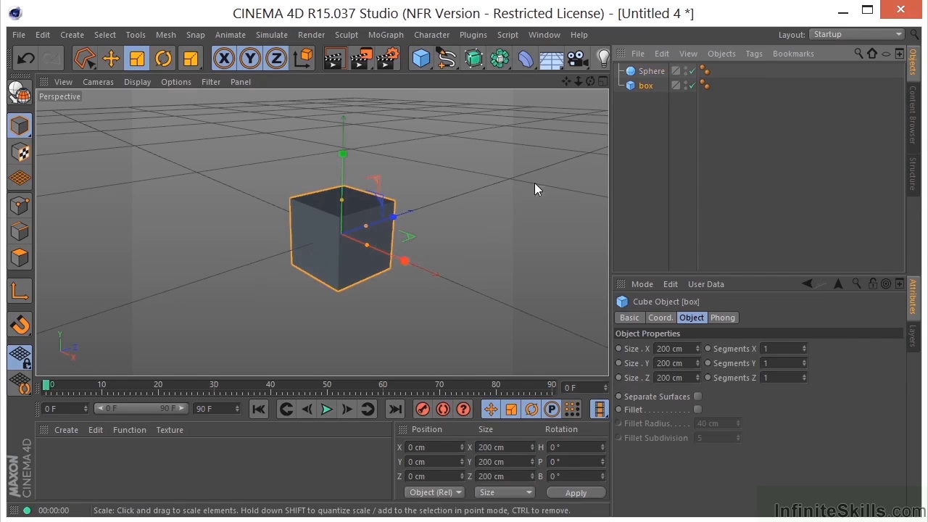
pyautogui.click(111, 58)
pyautogui.moveTo(398, 257); pyautogui.dragTo(319, 229)
# Switch the viewport display to Gouraud Shading (Lines) to show wireframe edges.
pyautogui.click(651, 72)
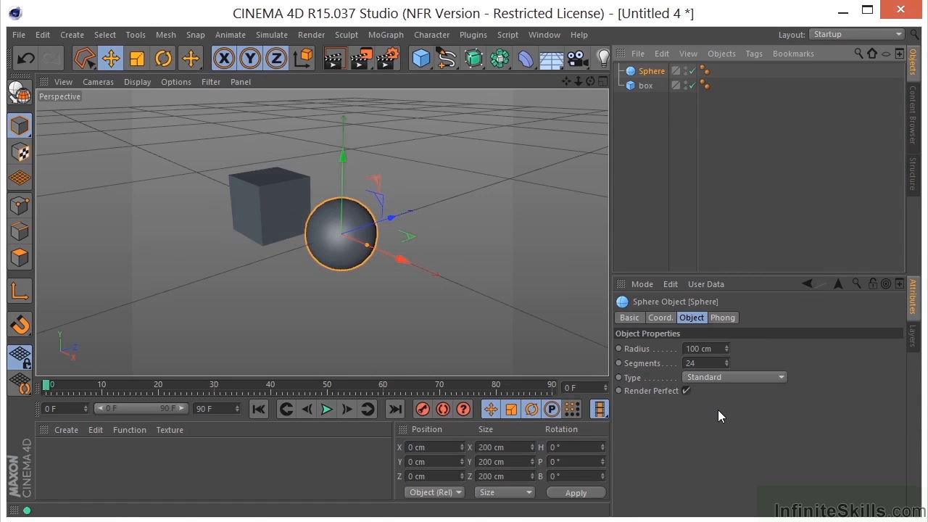
pyautogui.click(142, 83)
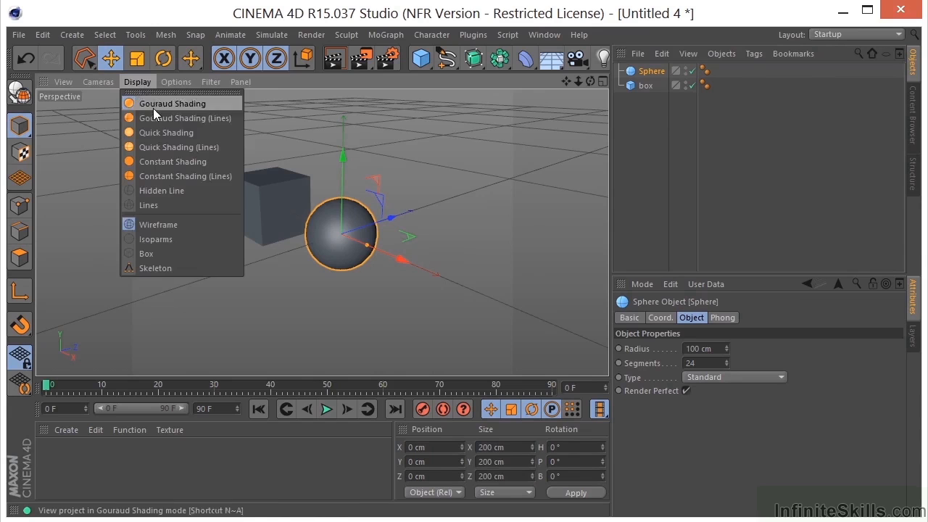
pyautogui.click(153, 111)
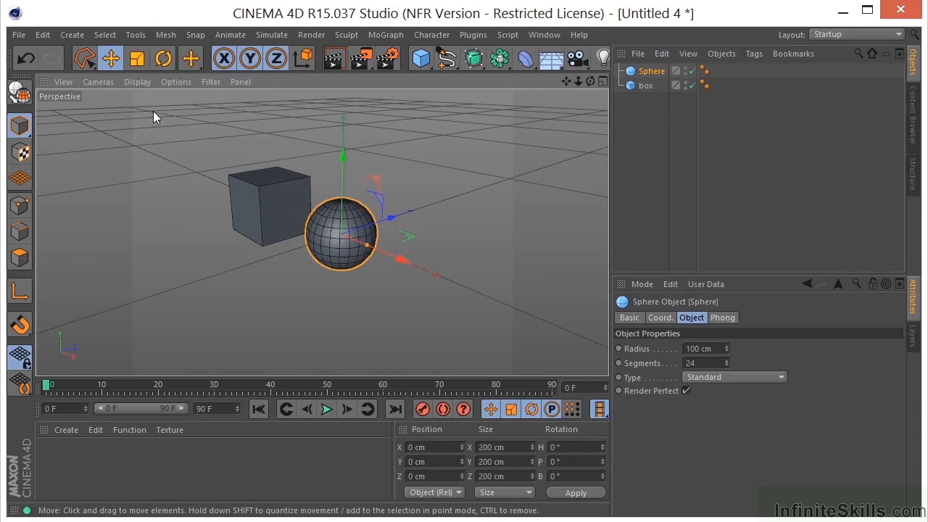
pyautogui.scroll(3, 220, 187)
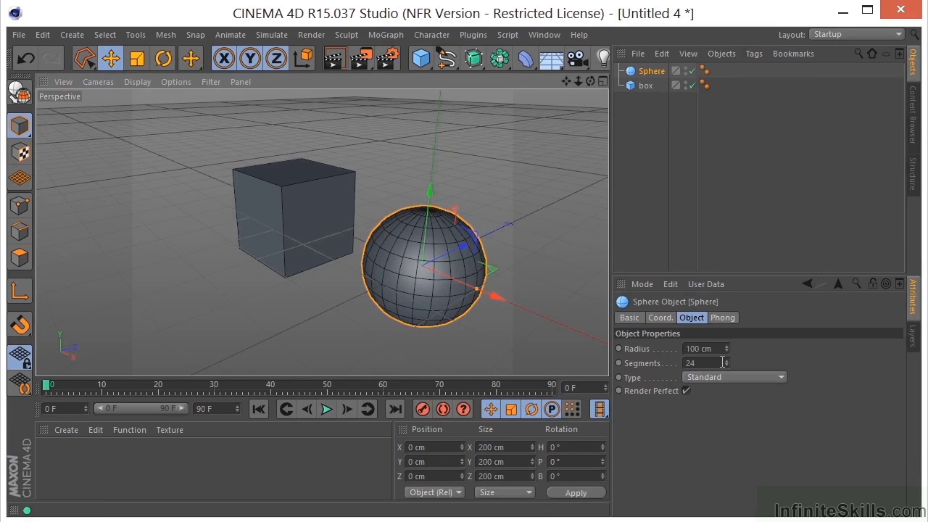
# Raise the sphere to 50 segments and subdivide the box 12×30×31.
pyautogui.moveTo(726, 362); pyautogui.dragTo(728, 343)
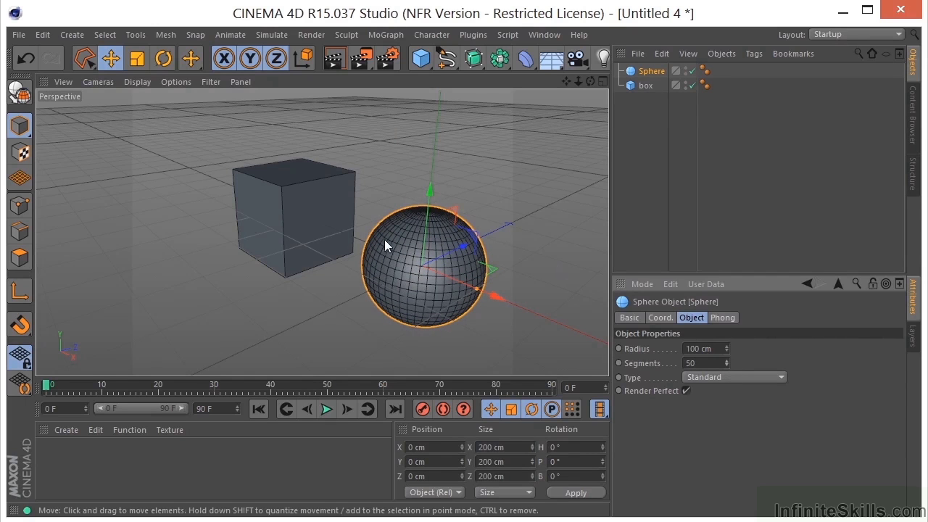
pyautogui.click(644, 86)
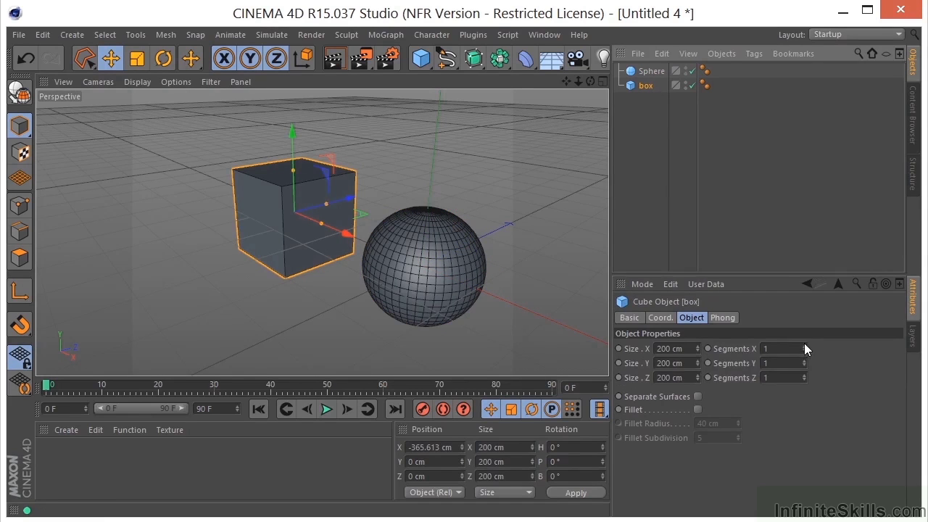
pyautogui.moveTo(803, 342)
pyautogui.mouseDown()
pyautogui.moveTo(804, 384)
pyautogui.moveTo(803, 353)
pyautogui.mouseUp()
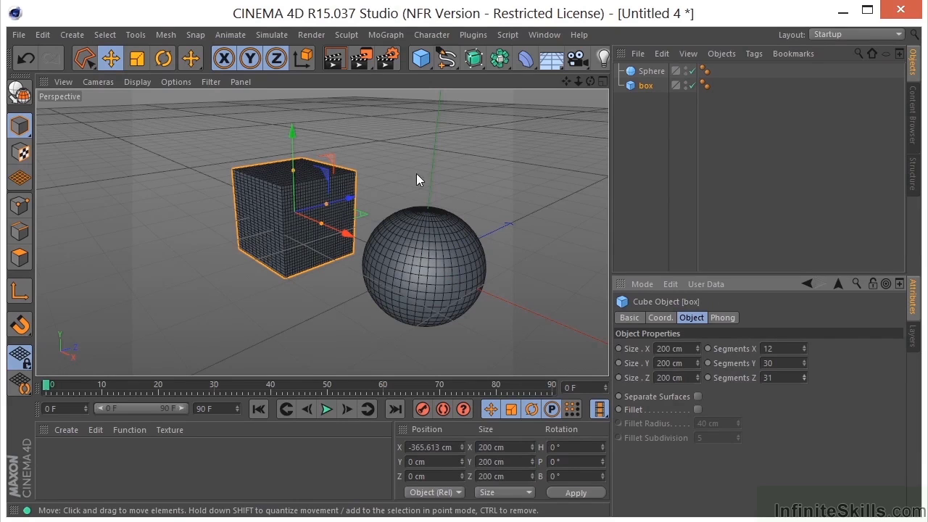
# Give the box a red display colour, leaving its X-Ray off.
pyautogui.click(627, 319)
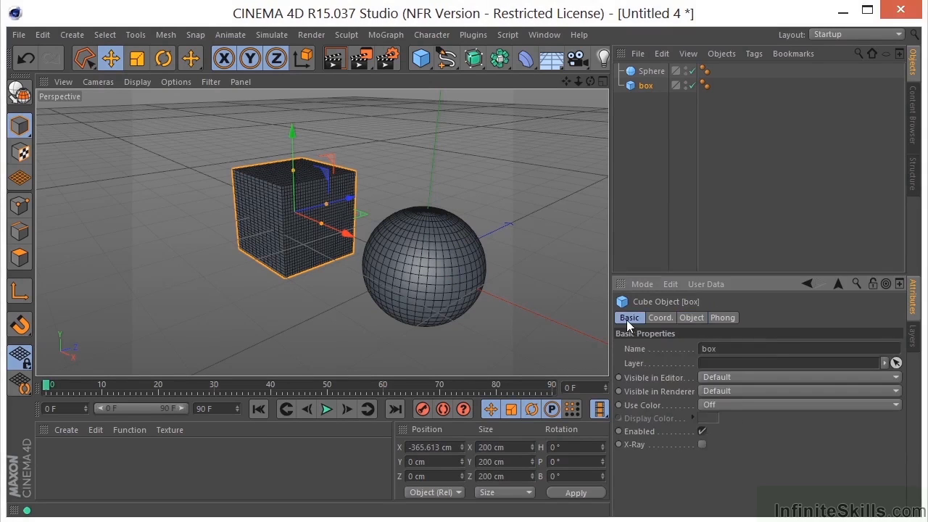
pyautogui.click(708, 404)
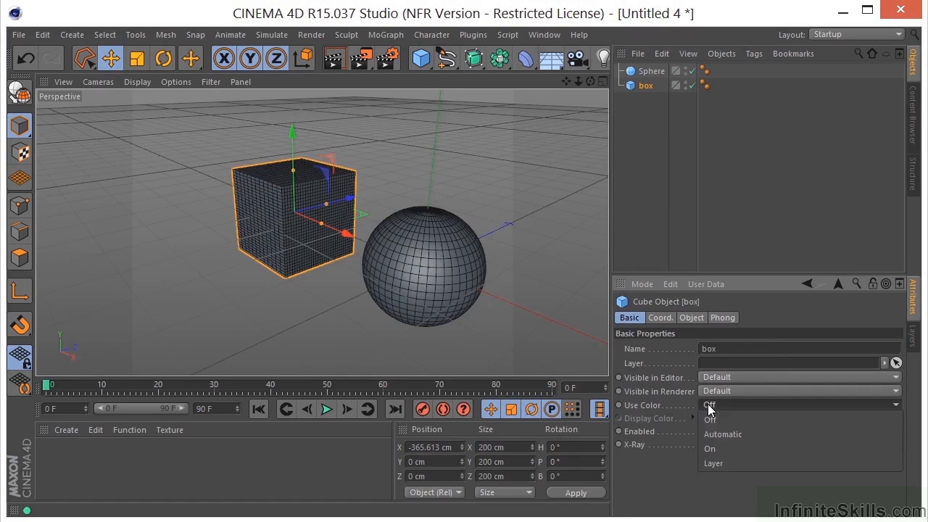
pyautogui.click(717, 434)
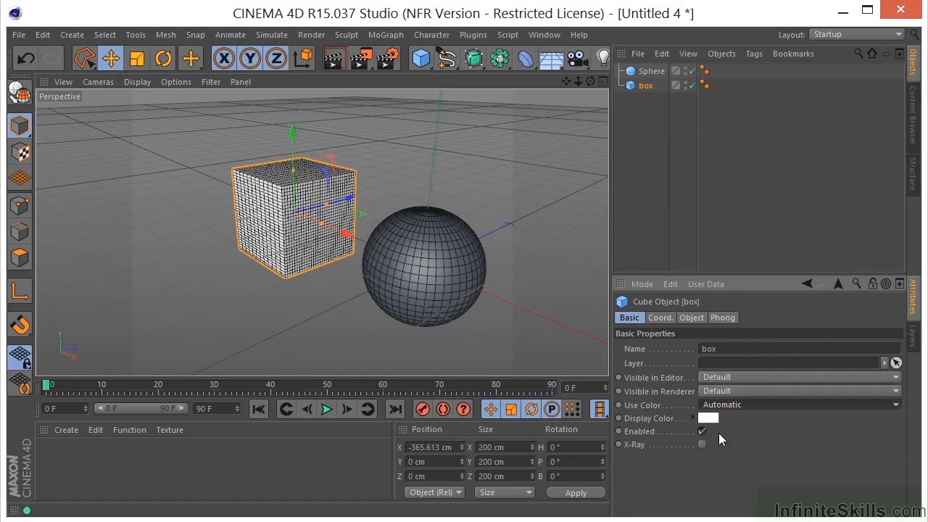
pyautogui.click(708, 419)
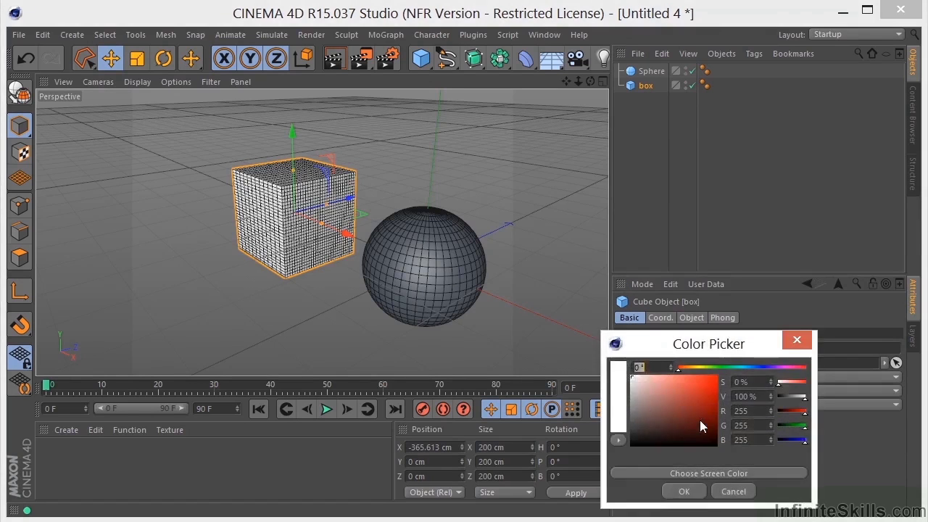
pyautogui.click(684, 491)
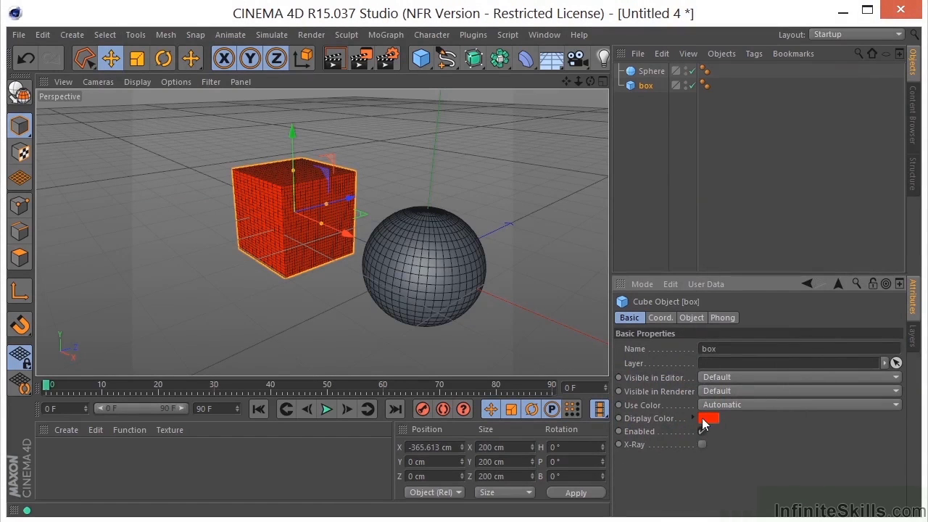
pyautogui.click(702, 445)
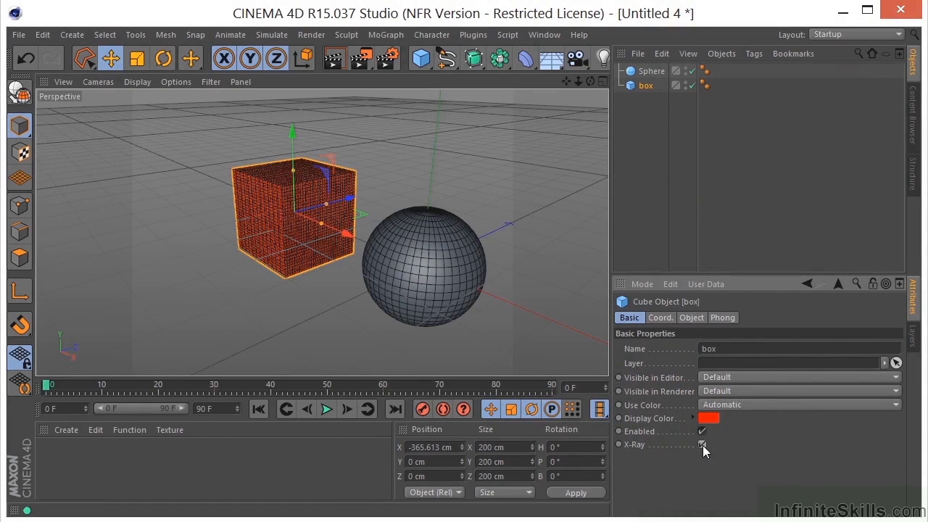
pyautogui.click(702, 445)
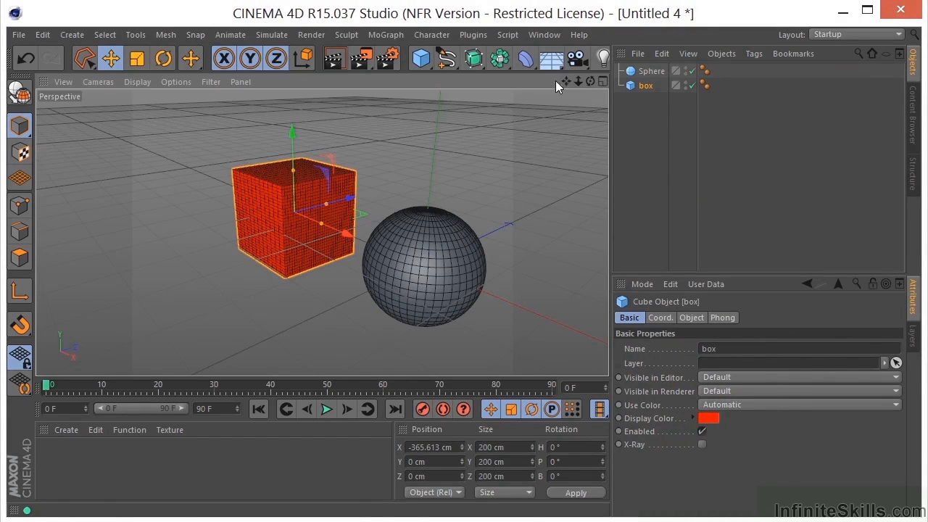
# Turn on X-Ray for the sphere so it becomes see-through.
pyautogui.moveTo(589, 81); pyautogui.dragTo(703, 457)
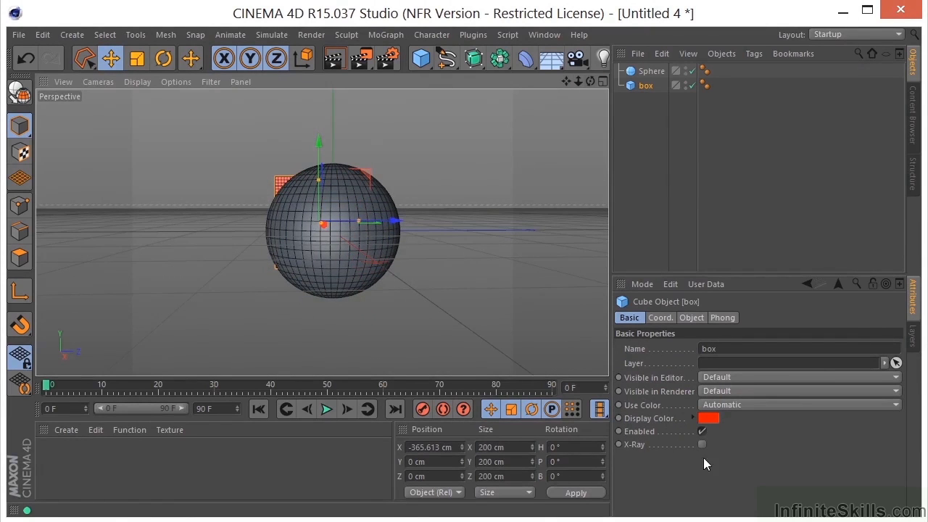
pyautogui.click(650, 71)
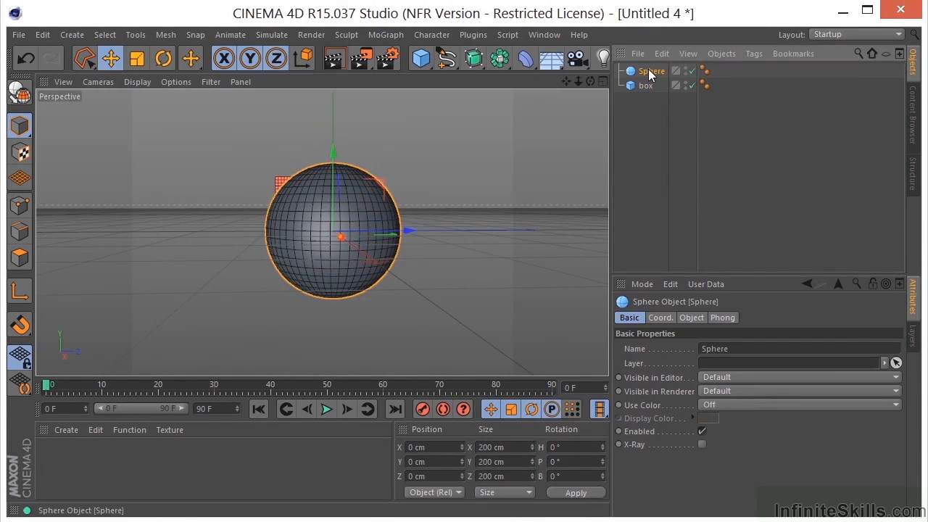
pyautogui.click(702, 445)
pyautogui.scroll(3, 246, 294)
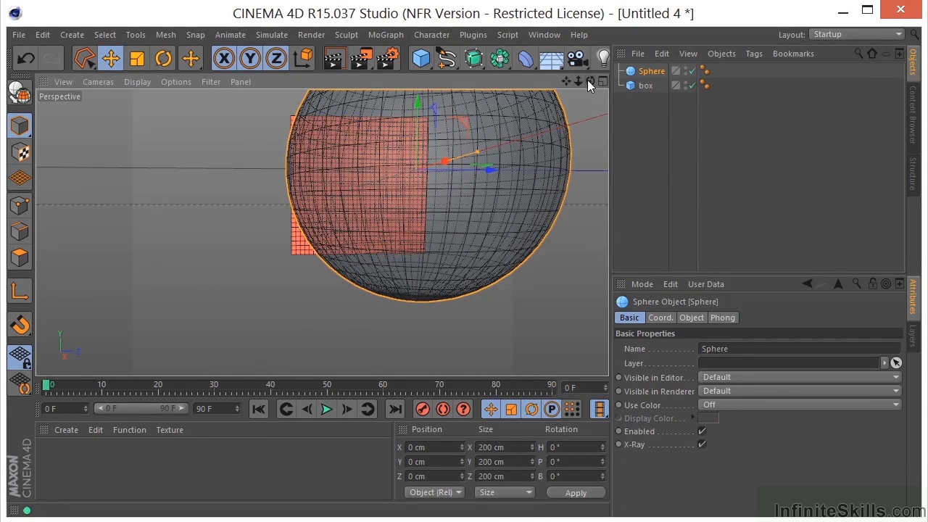
pyautogui.moveTo(588, 81); pyautogui.dragTo(585, 118)
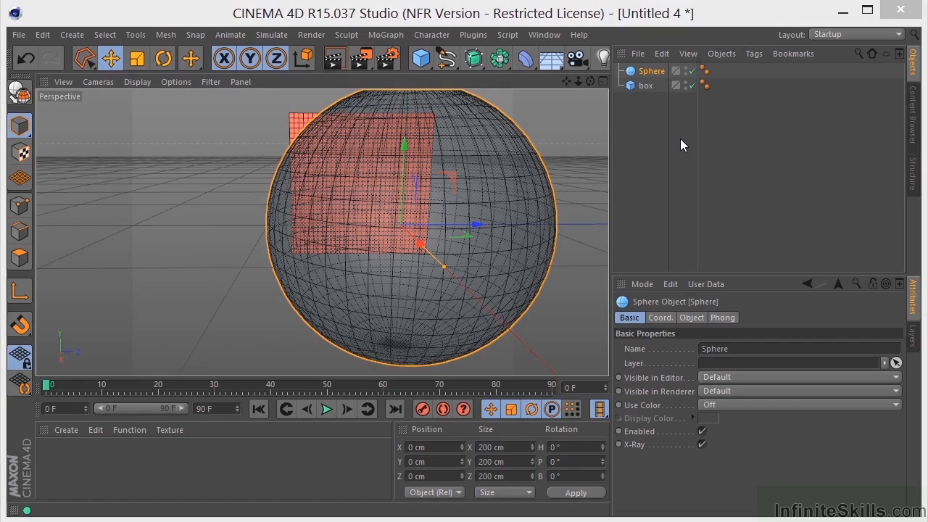
# Place the sphere at -23, -6, 91 cm and scale it to 2 on X, Y and Z.
pyautogui.click(661, 318)
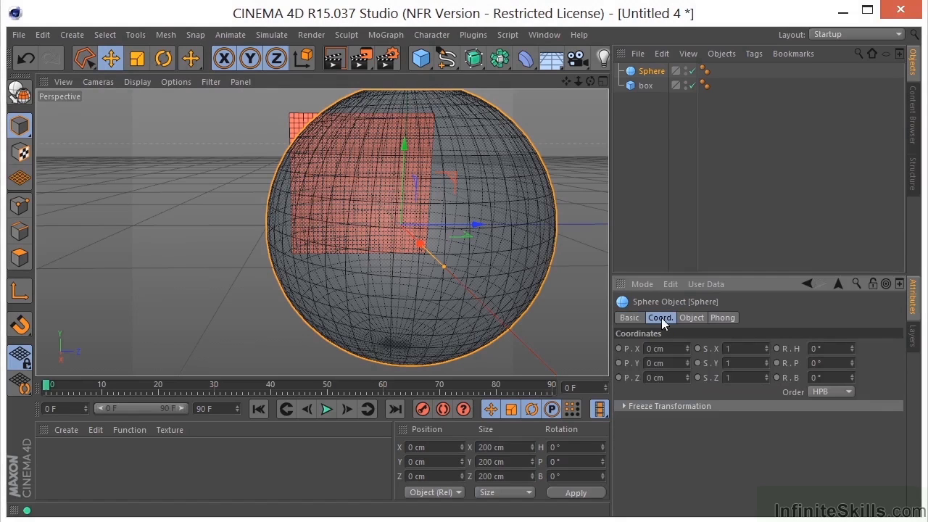
pyautogui.moveTo(685, 349); pyautogui.dragTo(742, 311)
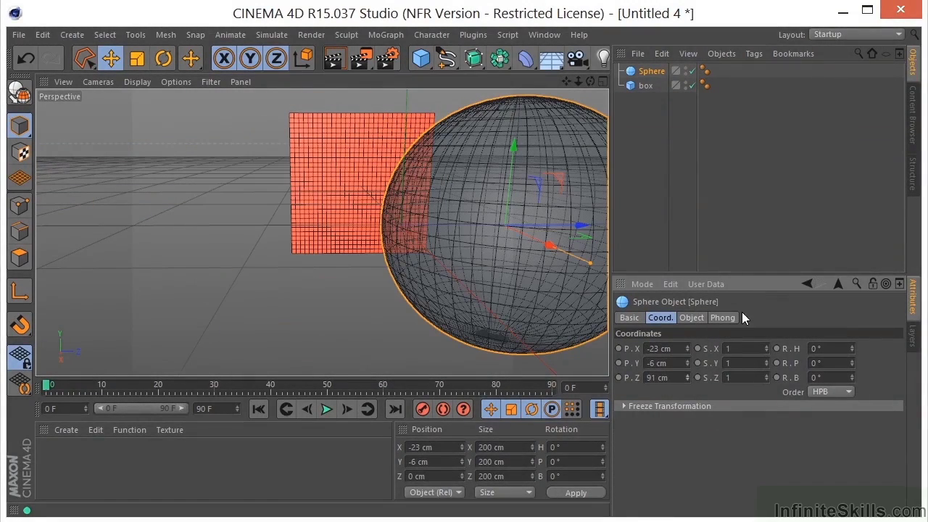
pyautogui.click(756, 349)
pyautogui.write('2')
pyautogui.press('Tab')
pyautogui.write('2')
pyautogui.press('Tab')
pyautogui.write('2')
pyautogui.press('Tab')
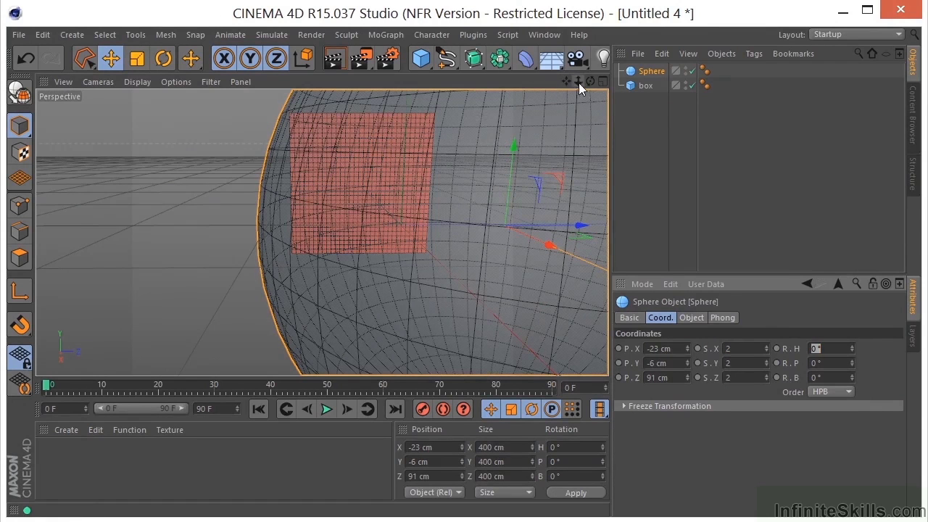
pyautogui.moveTo(579, 82); pyautogui.dragTo(563, 174)
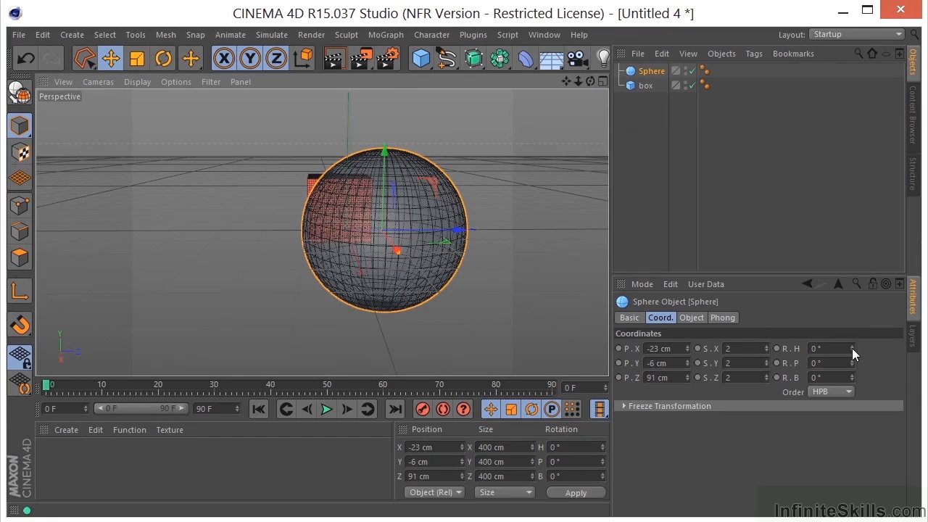
# Rotate the box to H 39°, P 25° and B -16°.
pyautogui.click(645, 86)
pyautogui.press('o')
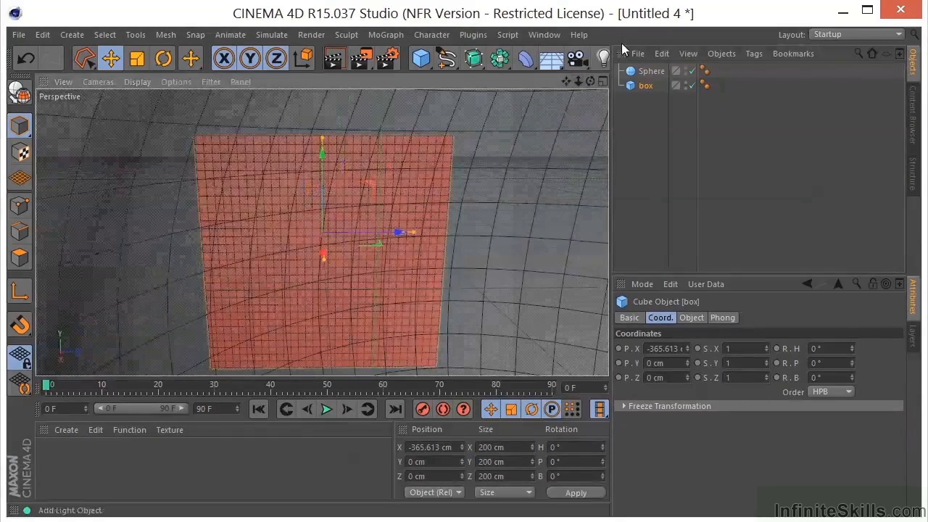
pyautogui.moveTo(578, 81); pyautogui.dragTo(346, 252)
pyautogui.click(638, 86)
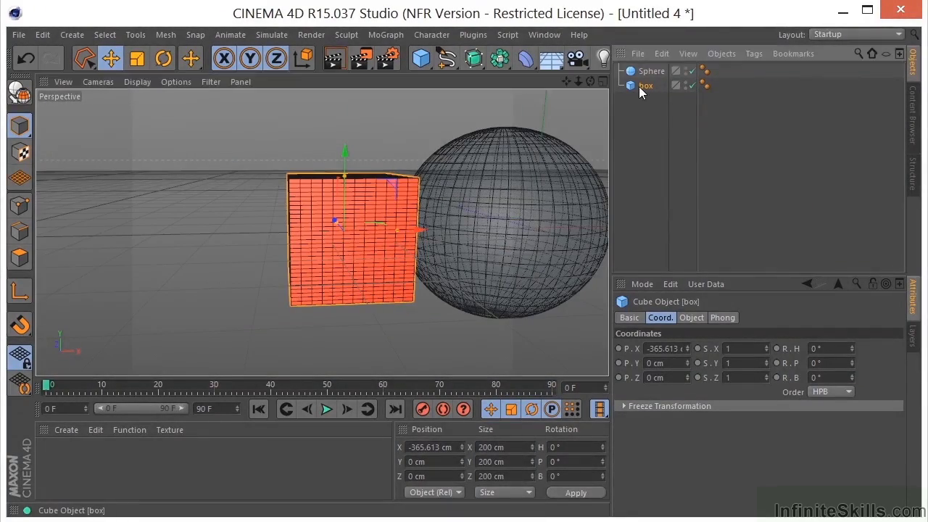
pyautogui.press('o')
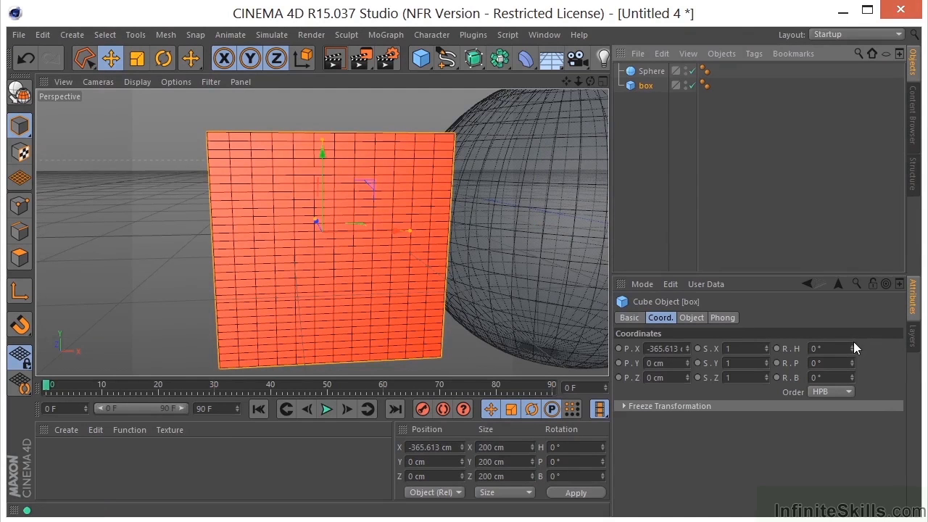
pyautogui.moveTo(852, 344); pyautogui.dragTo(872, 330)
pyautogui.moveTo(852, 360); pyautogui.dragTo(861, 341)
pyautogui.moveTo(851, 379)
pyautogui.mouseDown()
pyautogui.moveTo(856, 343)
pyautogui.moveTo(849, 414)
pyautogui.moveTo(858, 357)
pyautogui.moveTo(851, 388)
pyautogui.mouseUp()
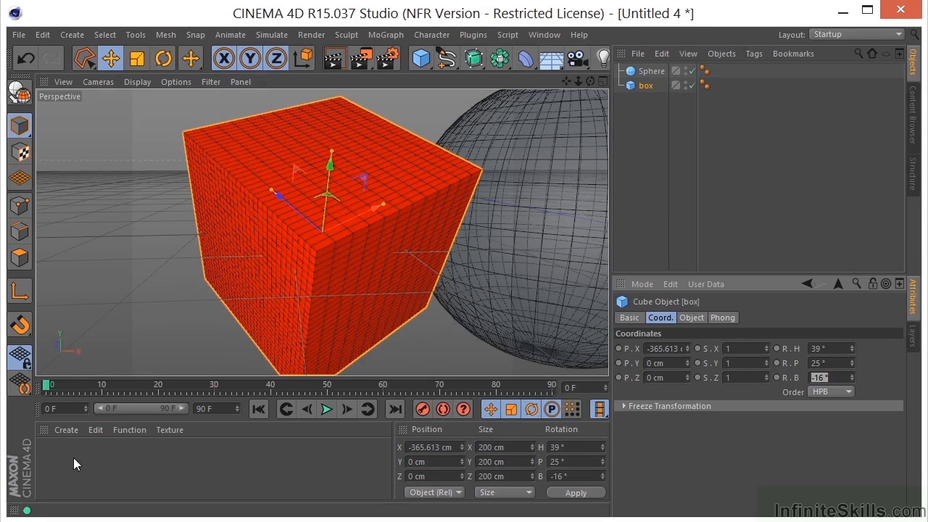
# Create a new material named Mat and choose a blue hue for its Color.
pyautogui.click(198, 467)
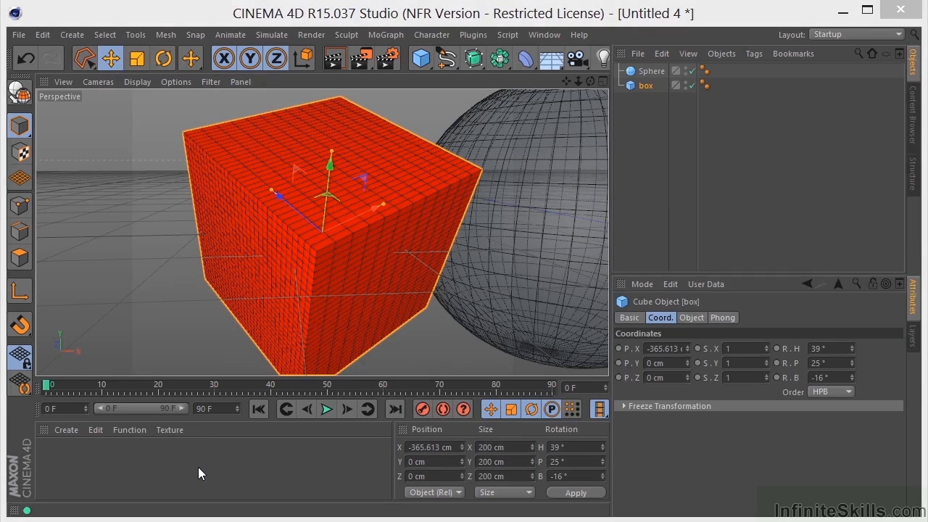
pyautogui.doubleClick(69, 462)
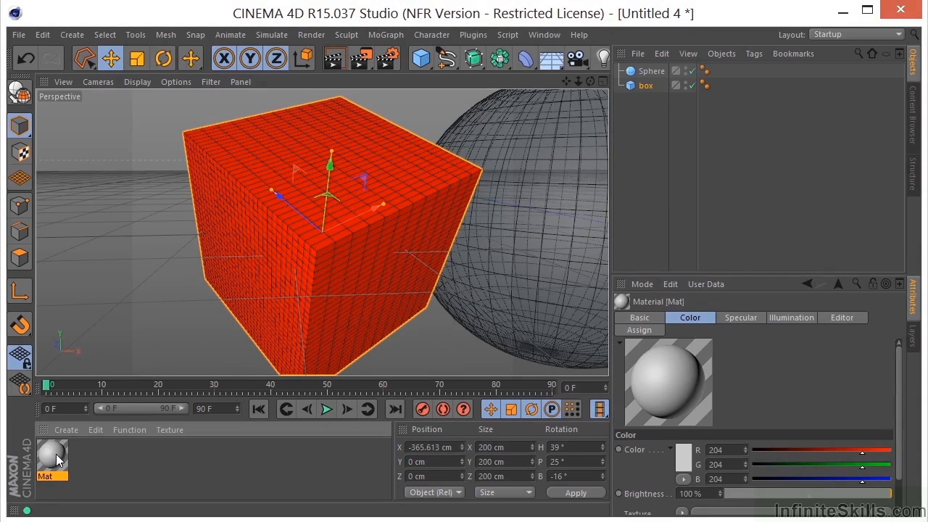
pyautogui.doubleClick(57, 458)
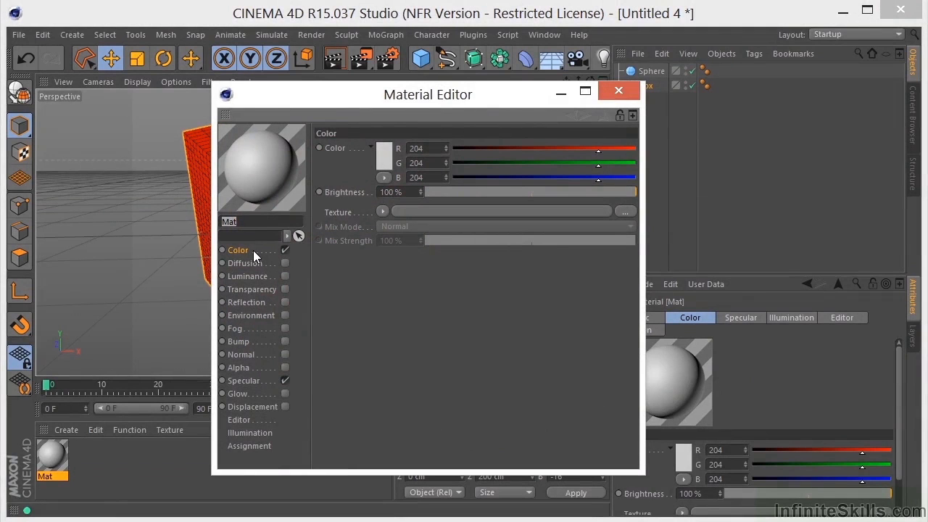
pyautogui.click(382, 150)
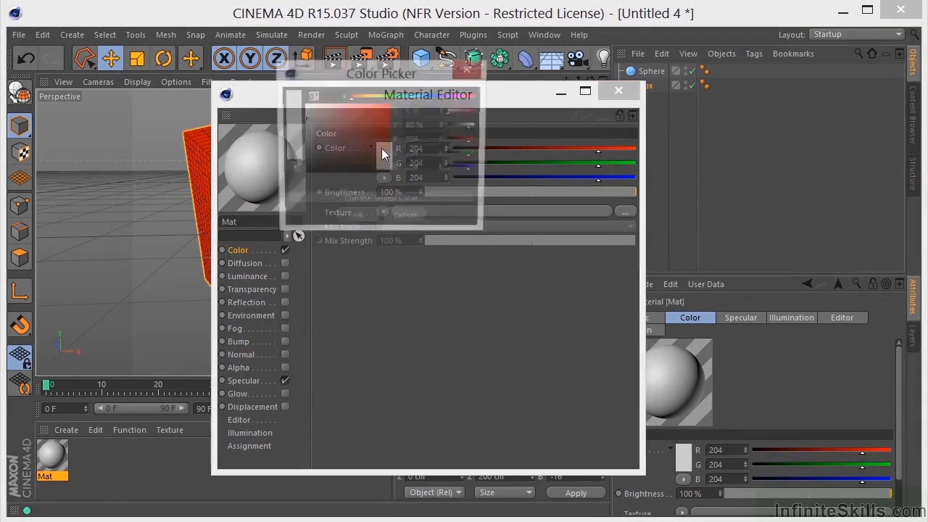
pyautogui.click(425, 96)
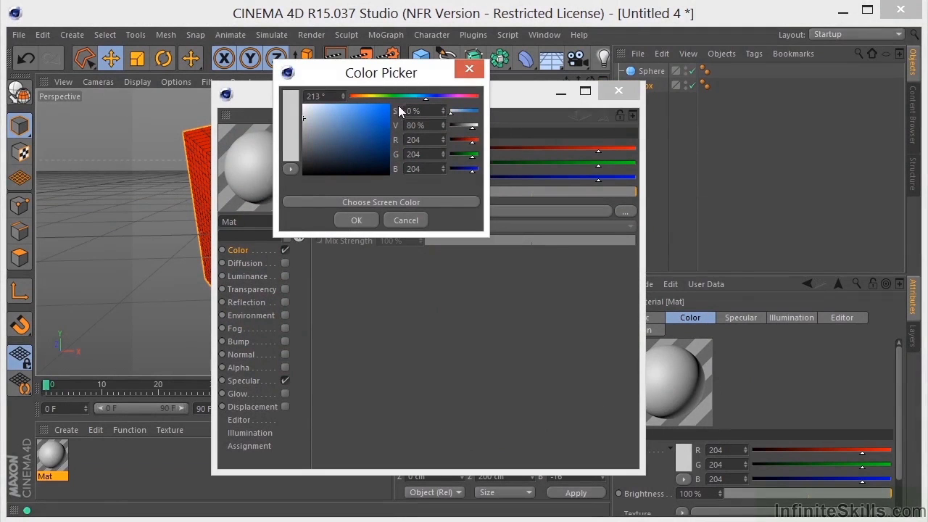
# Confirm the blue colour for Mat and close the Material Editor.
pyautogui.click(380, 118)
pyautogui.click(355, 221)
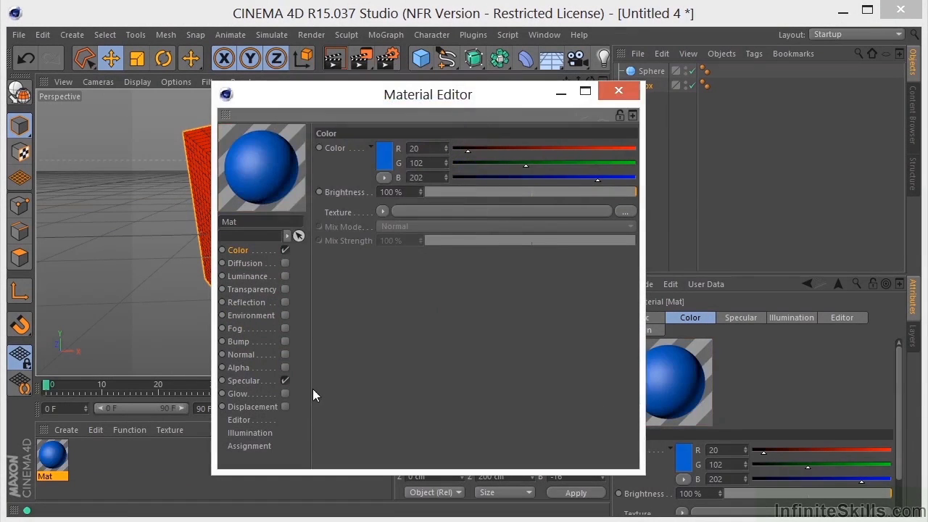
pyautogui.click(635, 96)
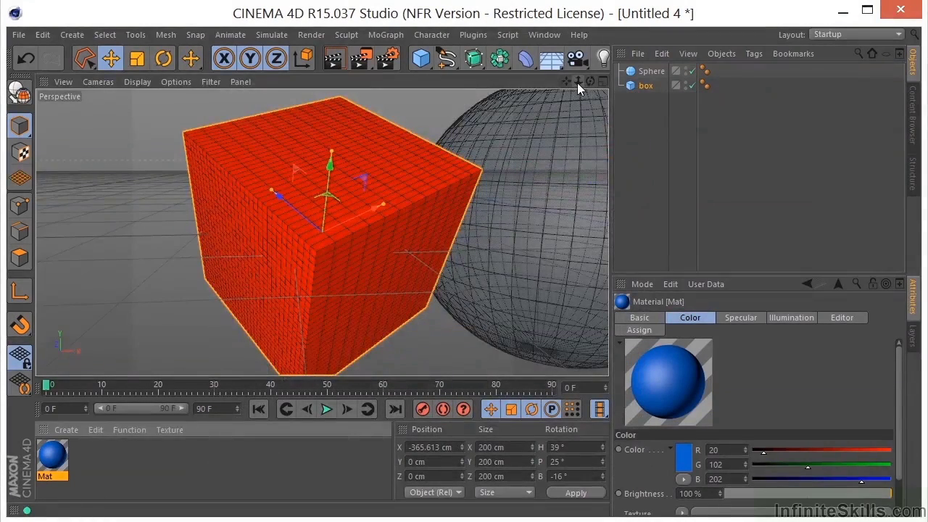
pyautogui.moveTo(577, 83); pyautogui.dragTo(555, 145)
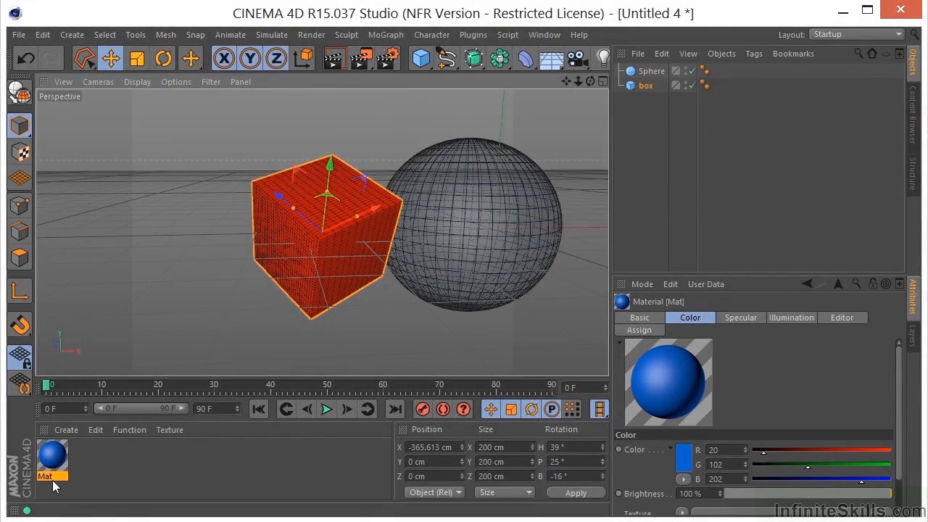
# Apply Mat to the sphere, delete its texture tag, then reapply the material.
pyautogui.moveTo(54, 467); pyautogui.dragTo(511, 246)
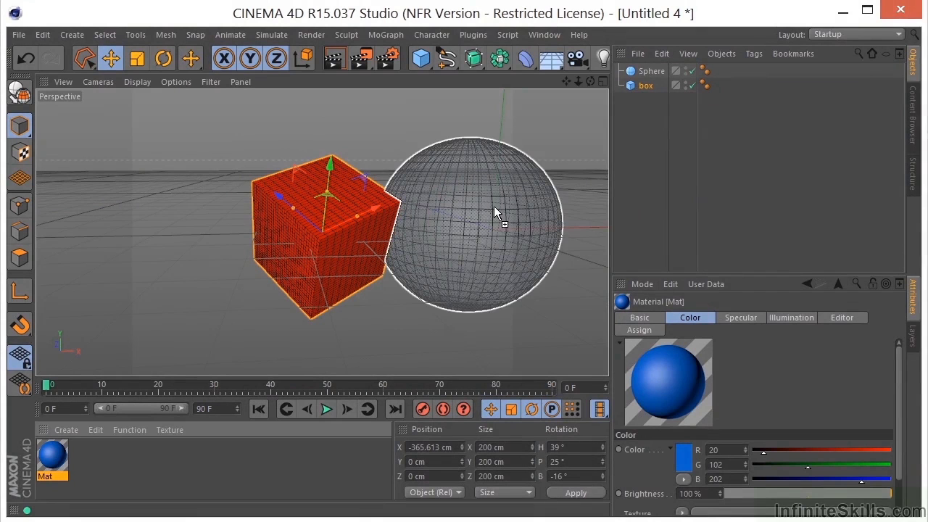
pyautogui.moveTo(493, 206); pyautogui.dragTo(493, 207)
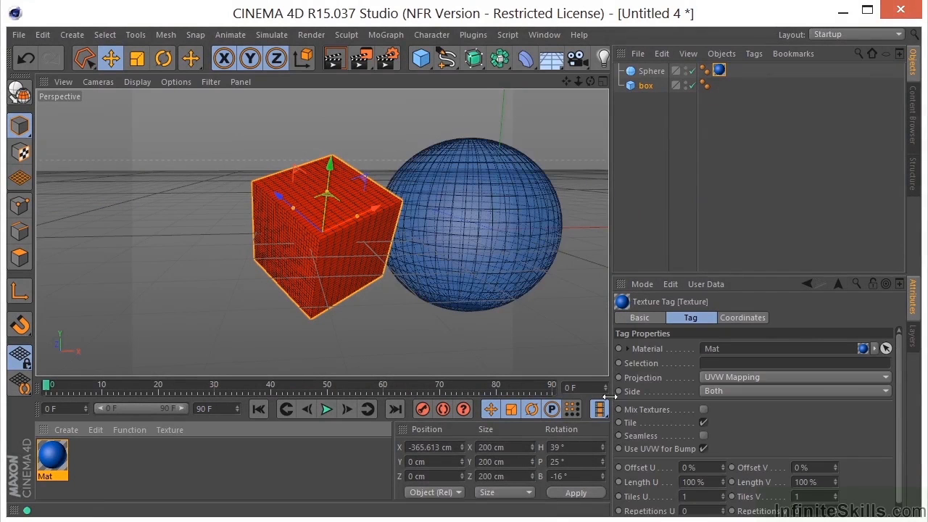
pyautogui.click(650, 71)
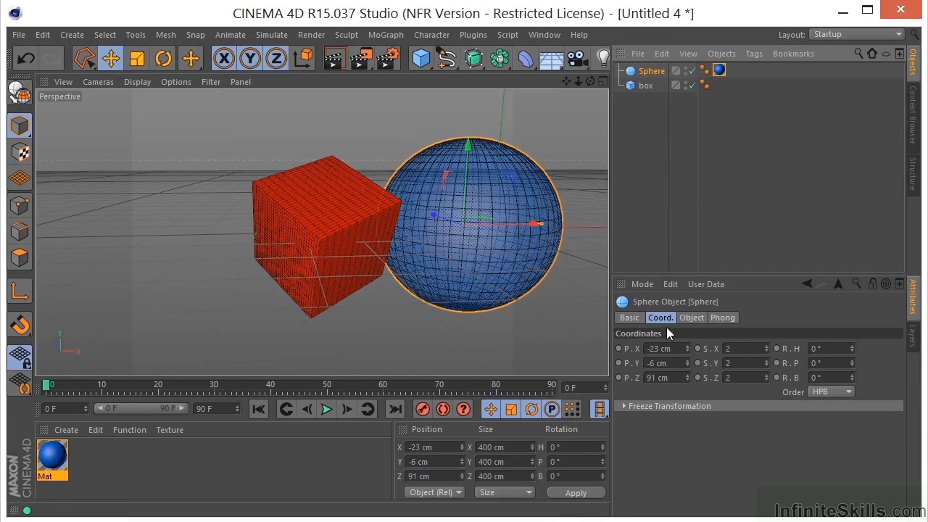
pyautogui.click(638, 317)
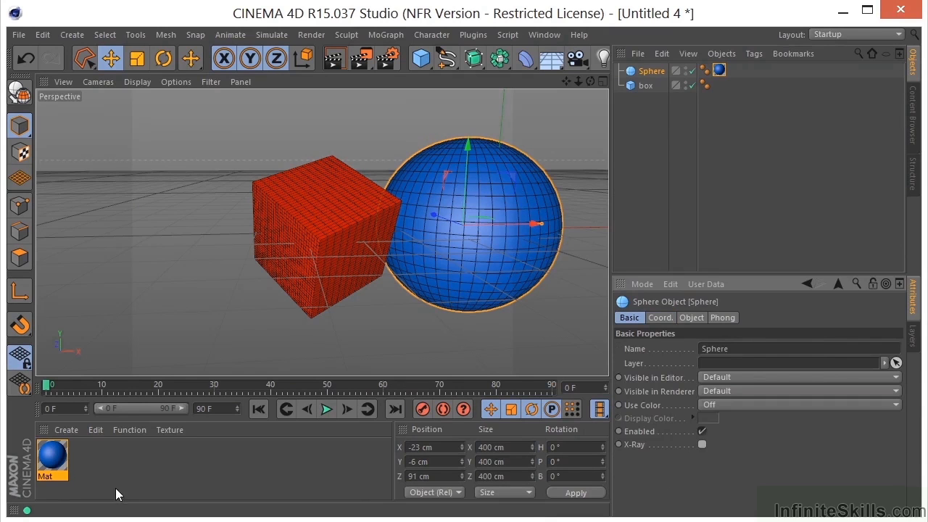
pyautogui.click(719, 70)
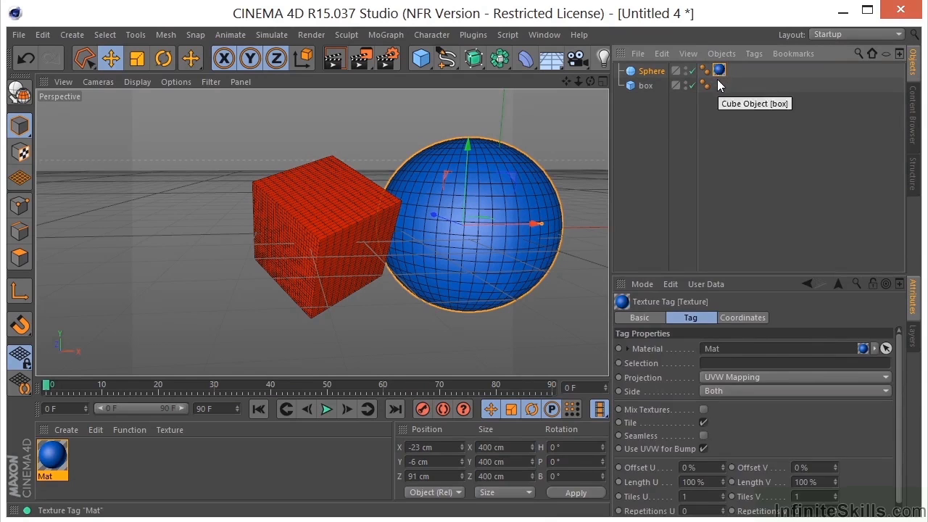
pyautogui.press('Delete')
pyautogui.moveTo(47, 460); pyautogui.dragTo(650, 70)
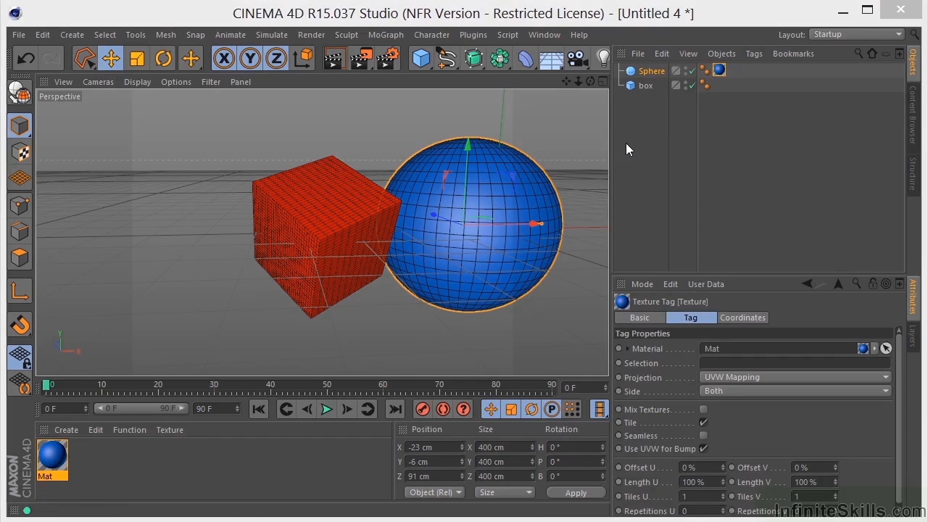
# Open Mat in the Material Editor to show its blue R 20, G 102, B 202.
pyautogui.doubleClick(61, 460)
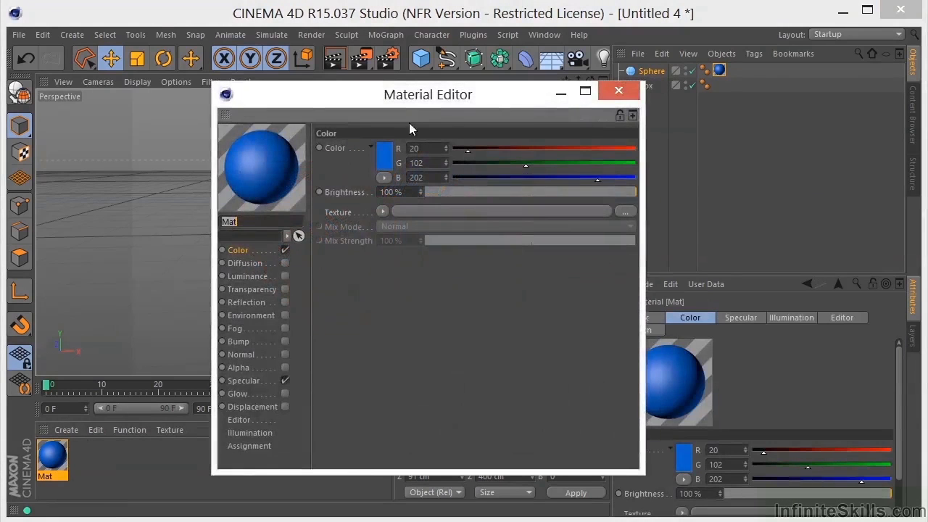
pyautogui.moveTo(415, 98); pyautogui.dragTo(643, 62)
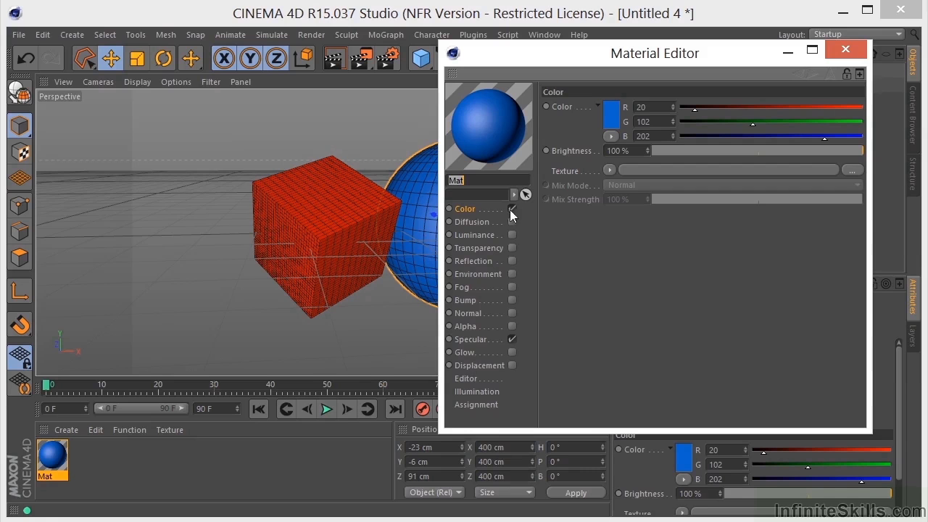
# Close the Material Editor, scrub the timeline, enable parameter recording, and set playback to 1 fps.
pyautogui.click(846, 51)
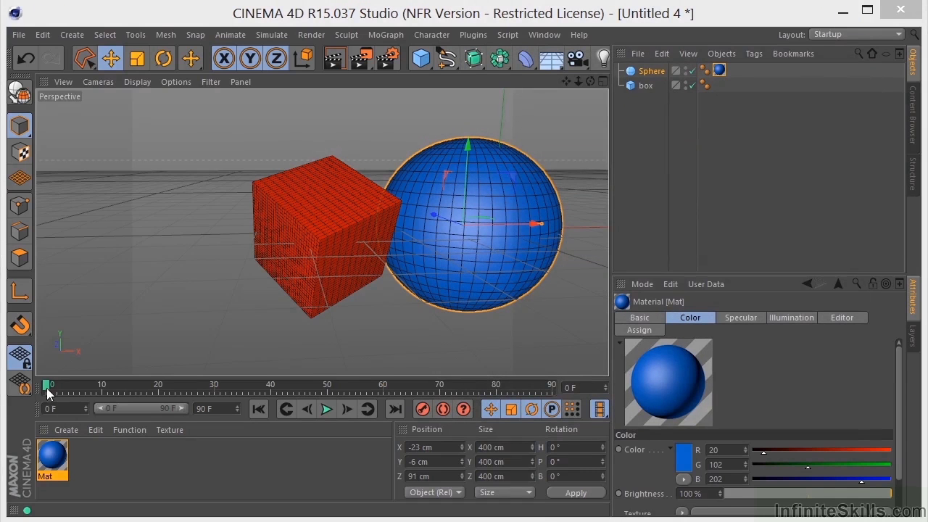
pyautogui.moveTo(46, 387); pyautogui.dragTo(48, 408)
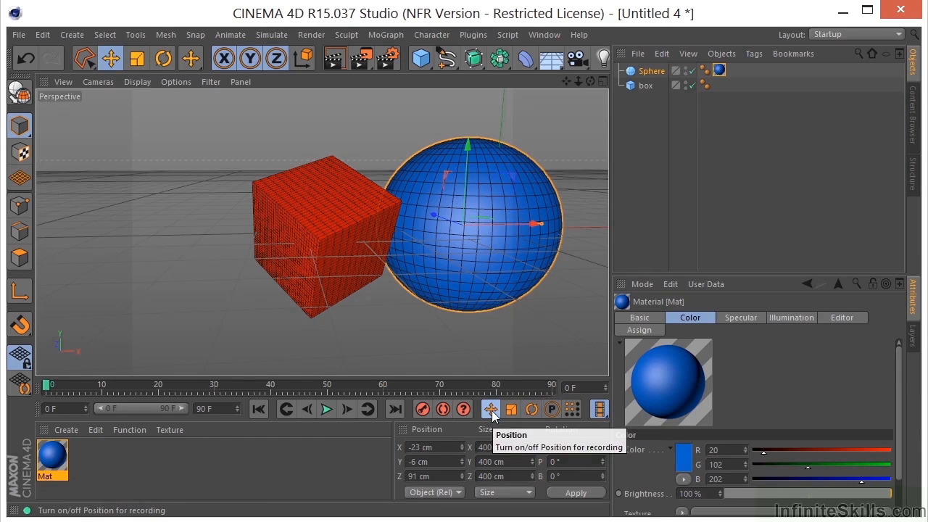
pyautogui.click(542, 410)
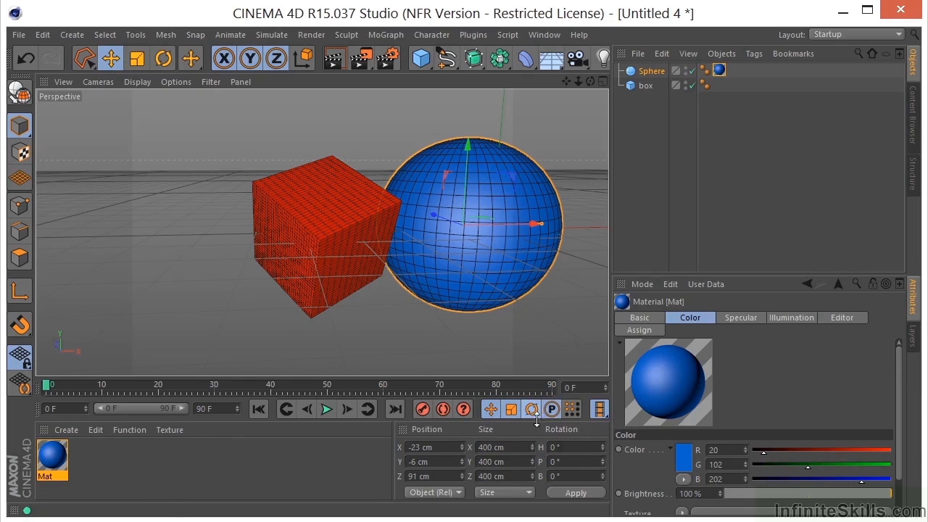
pyautogui.click(603, 413)
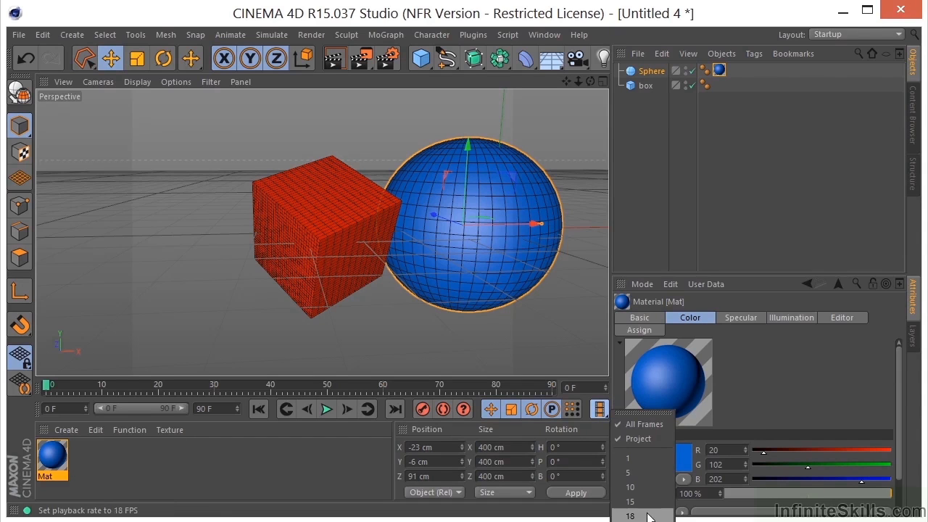
pyautogui.click(642, 458)
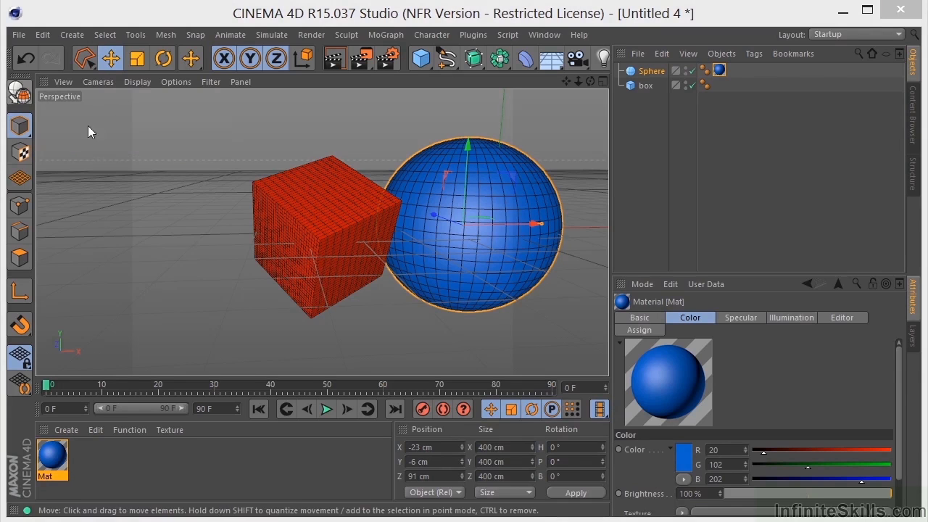
# Make the Sphere editable and switch to polygon editing mode.
pyautogui.click(651, 72)
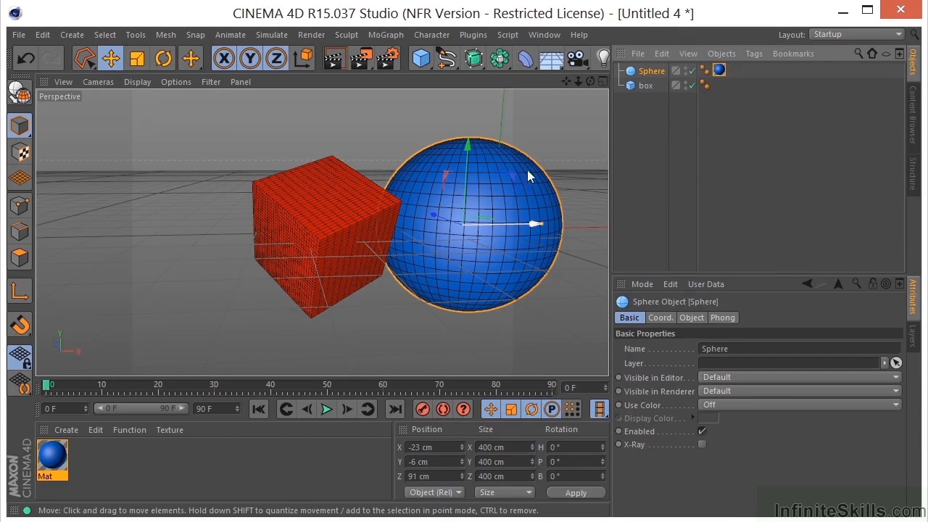
pyautogui.moveTo(591, 81); pyautogui.dragTo(490, 159)
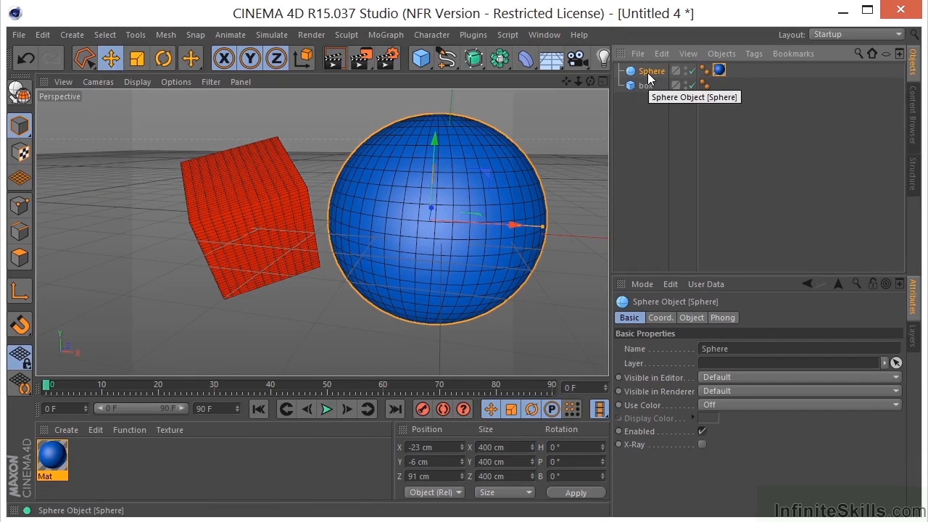
pyautogui.click(15, 93)
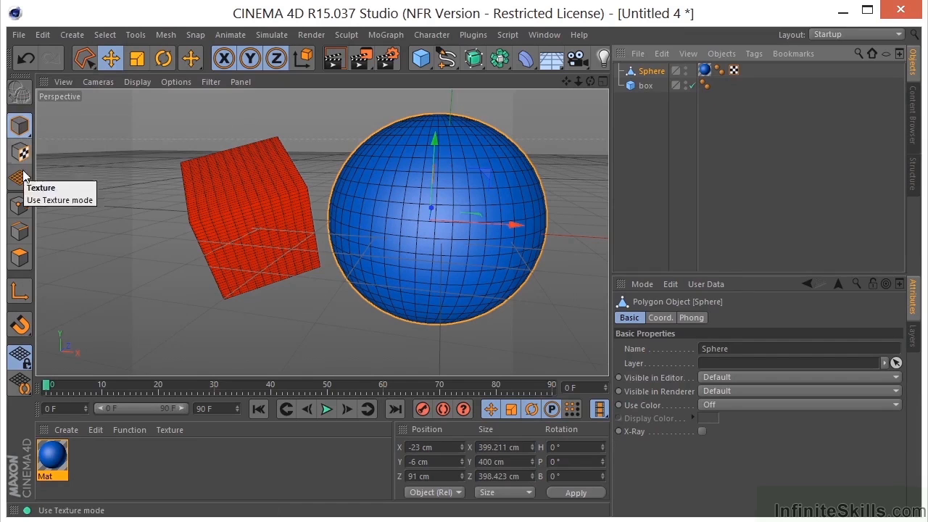
pyautogui.click(20, 256)
# Paint-select a vertical strip of the sphere's polygons with Live Selection.
pyautogui.moveTo(86, 64); pyautogui.dragTo(132, 80)
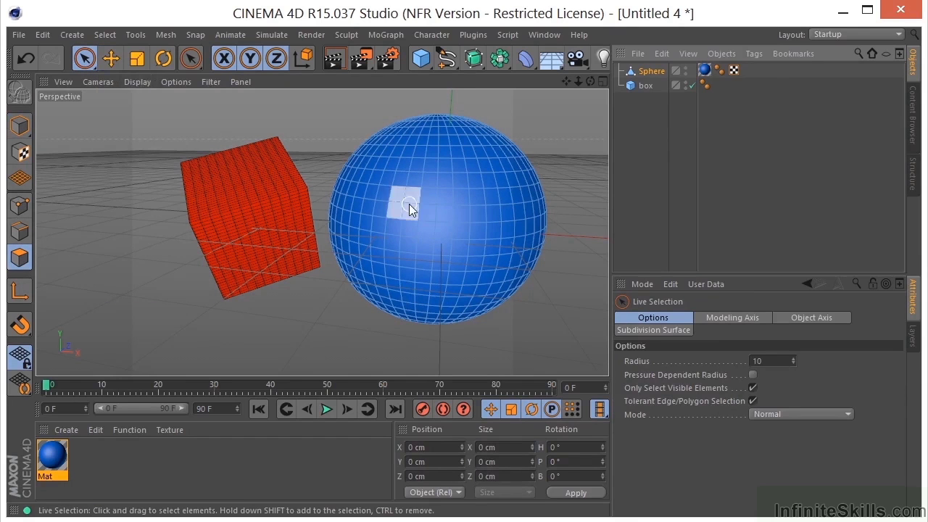
pyautogui.moveTo(409, 202)
pyautogui.mouseDown()
pyautogui.moveTo(412, 253)
pyautogui.moveTo(427, 245)
pyautogui.moveTo(416, 192)
pyautogui.moveTo(399, 256)
pyautogui.mouseUp()
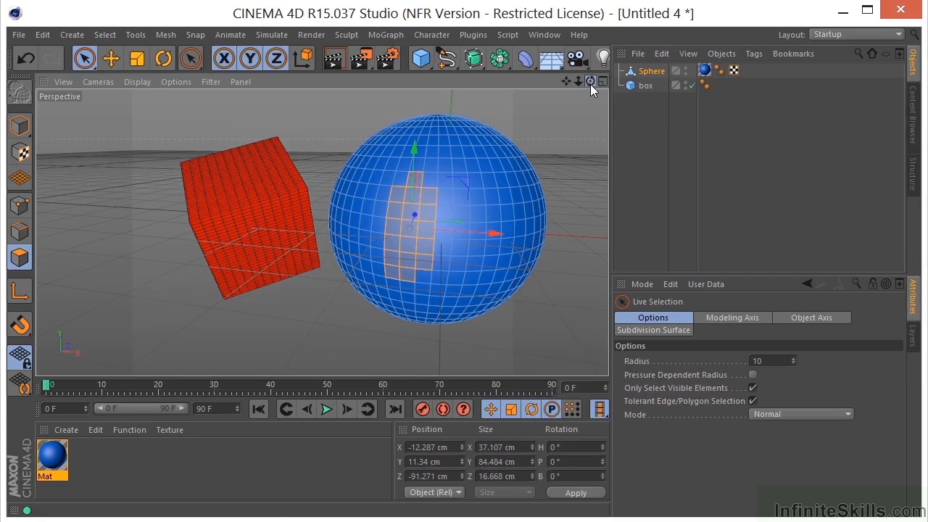
pyautogui.moveTo(589, 83); pyautogui.dragTo(534, 103)
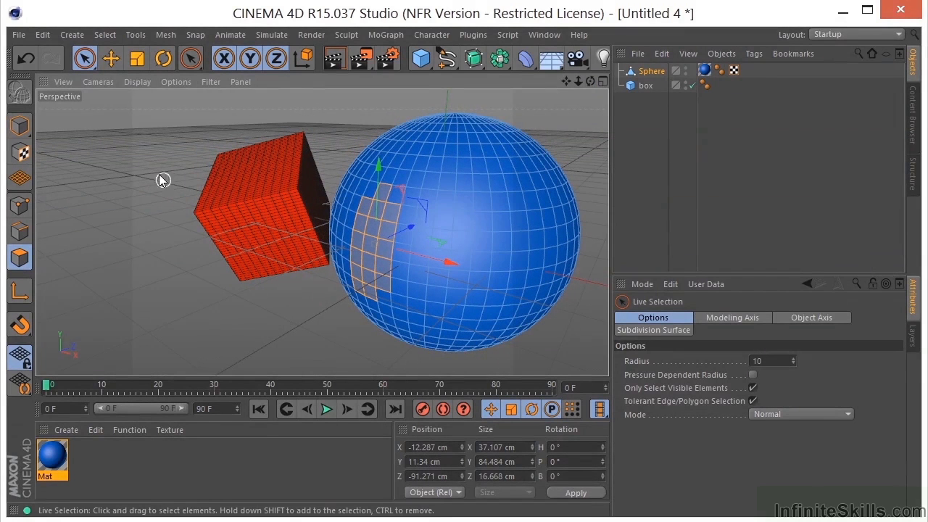
# Extrude the selected polygons outward by an offset of 28.6 cm.
pyautogui.rightClick(160, 107)
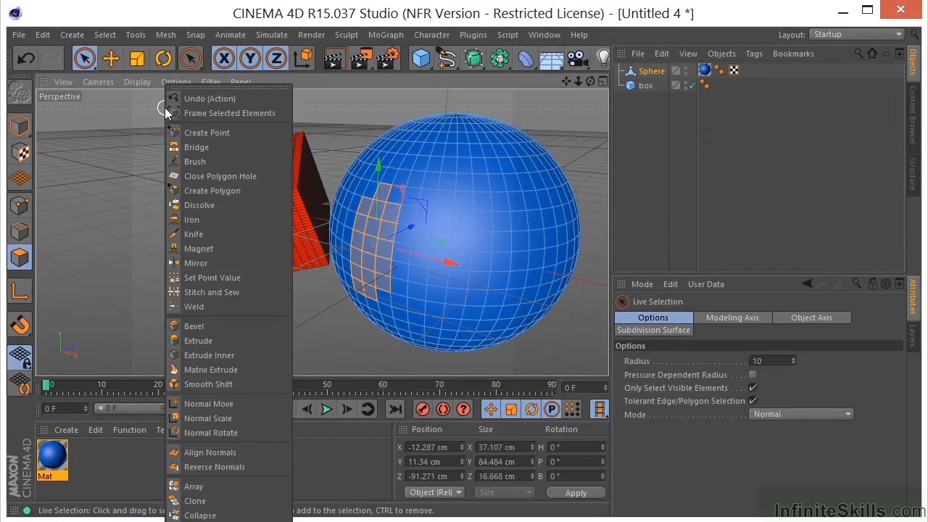
pyautogui.click(196, 341)
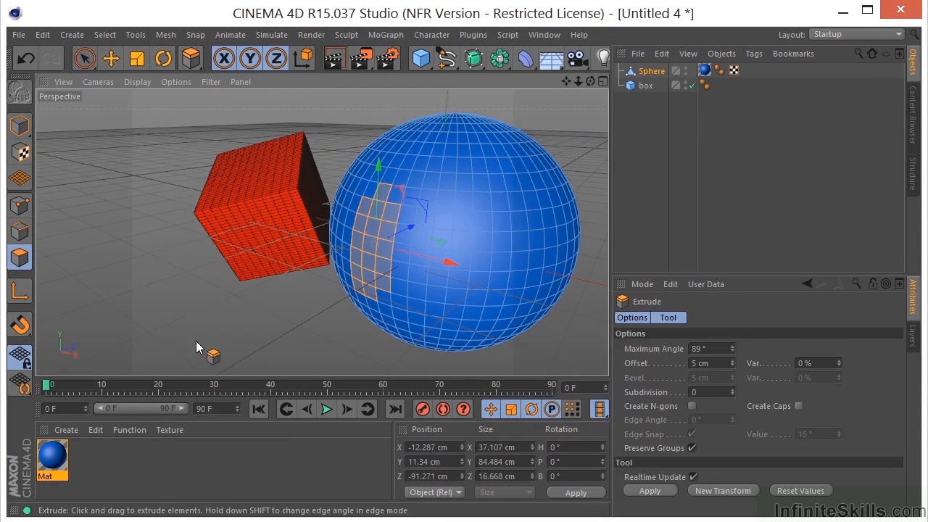
pyautogui.moveTo(216, 330); pyautogui.dragTo(310, 276)
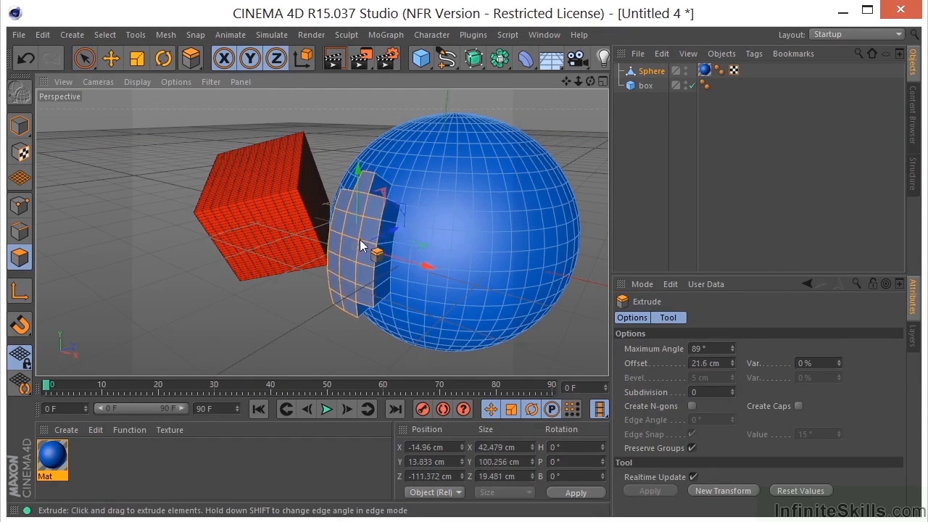
pyautogui.moveTo(372, 233); pyautogui.dragTo(403, 212)
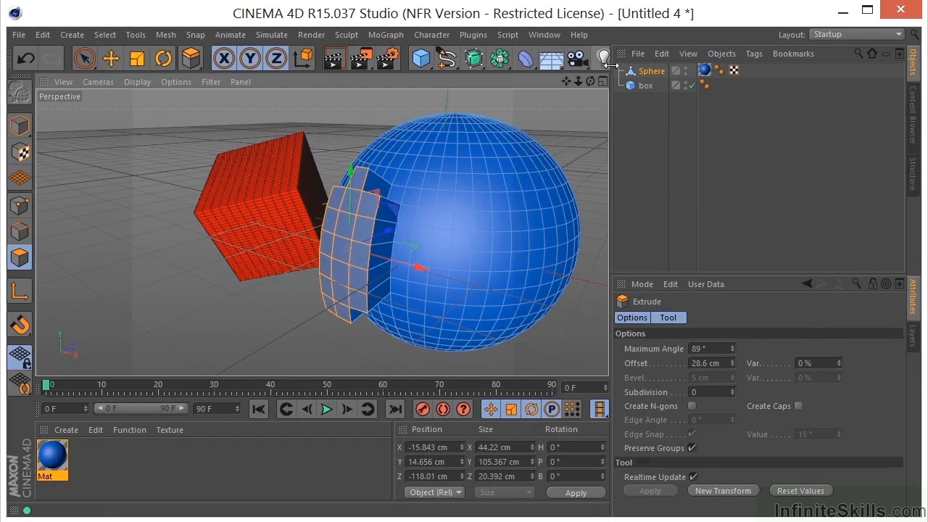
pyautogui.moveTo(591, 81); pyautogui.dragTo(574, 85)
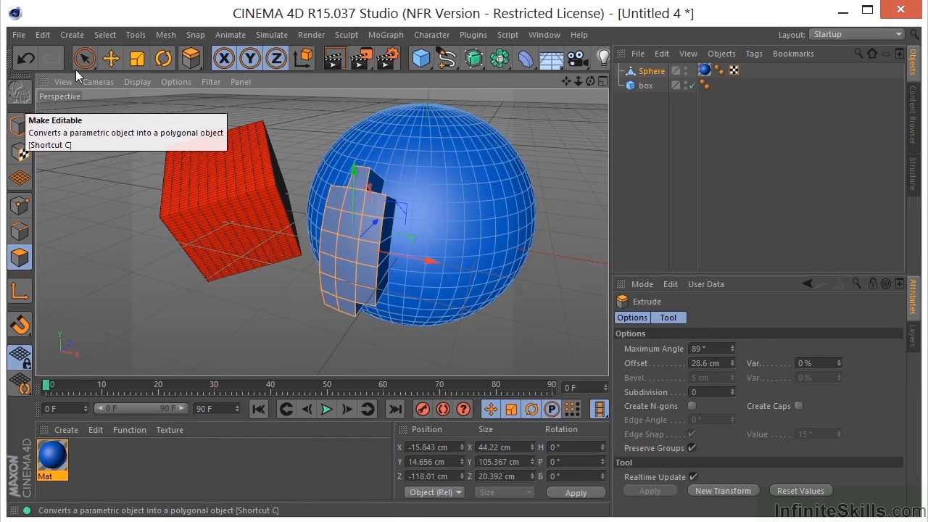
pyautogui.click(112, 58)
# Clear the polygon selection and make the red box the active object.
pyautogui.click(228, 195)
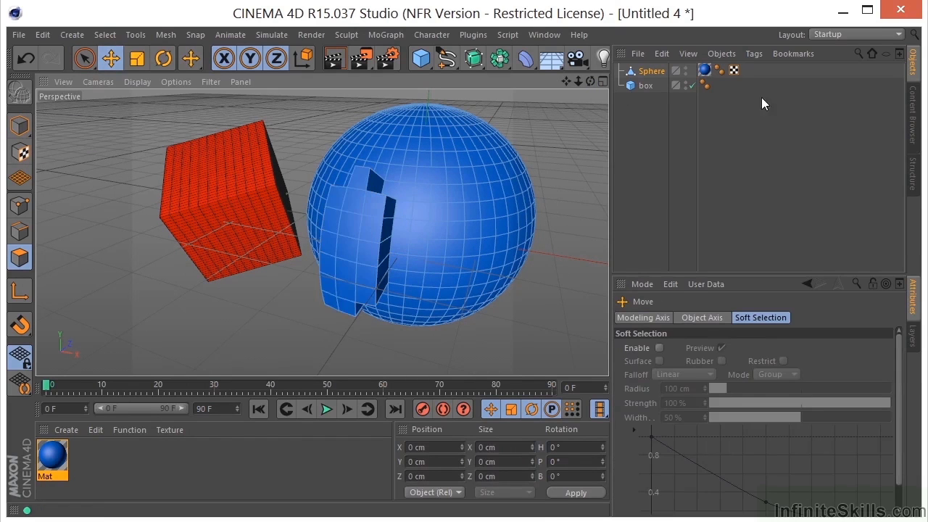
pyautogui.click(644, 87)
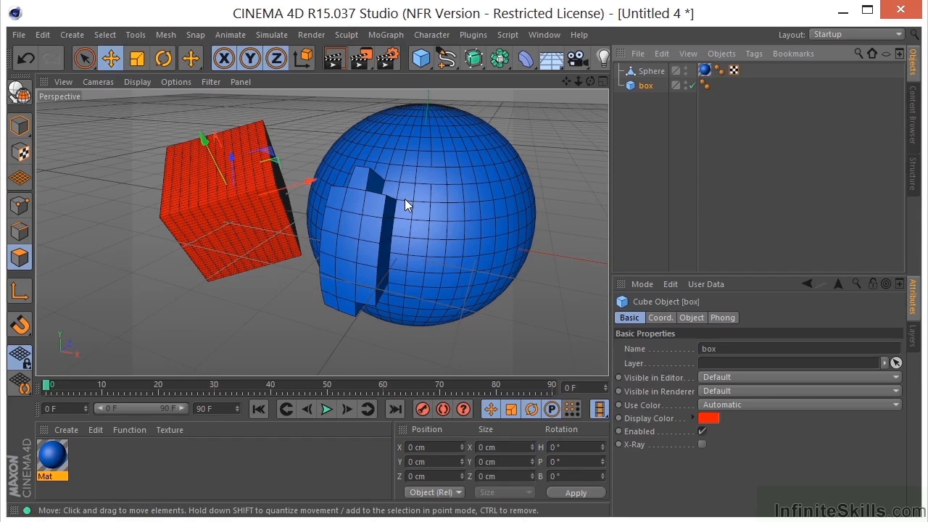
# Switch to Edges mode with Live Selection, select the Sphere, and zoom in on it.
pyautogui.click(20, 231)
pyautogui.click(89, 64)
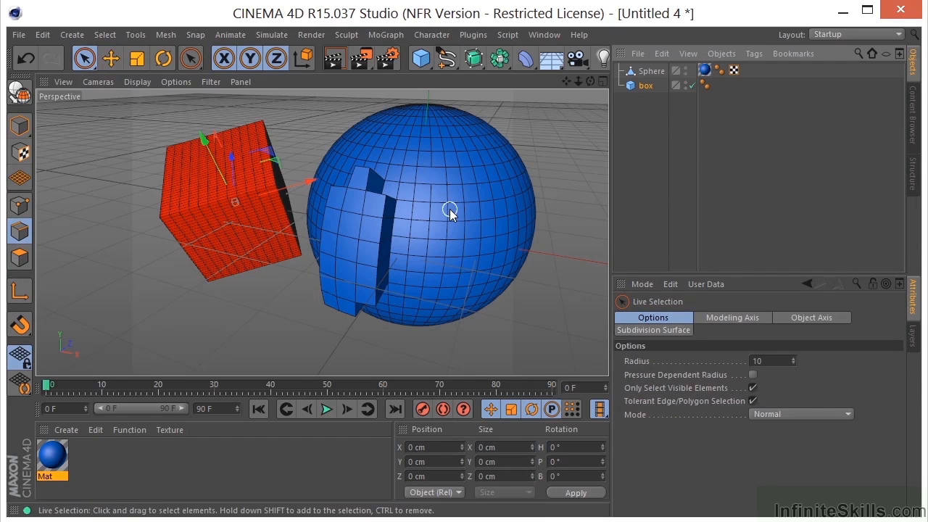
pyautogui.click(651, 71)
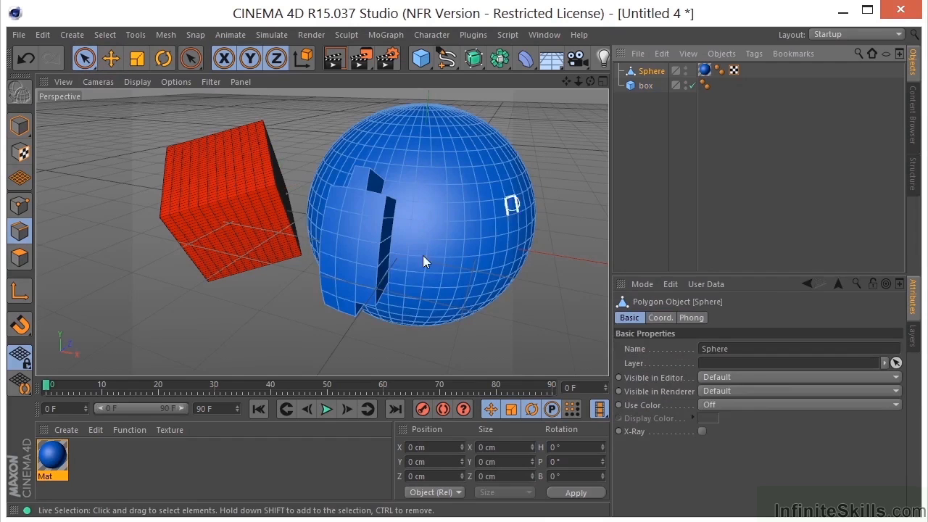
pyautogui.click(422, 222)
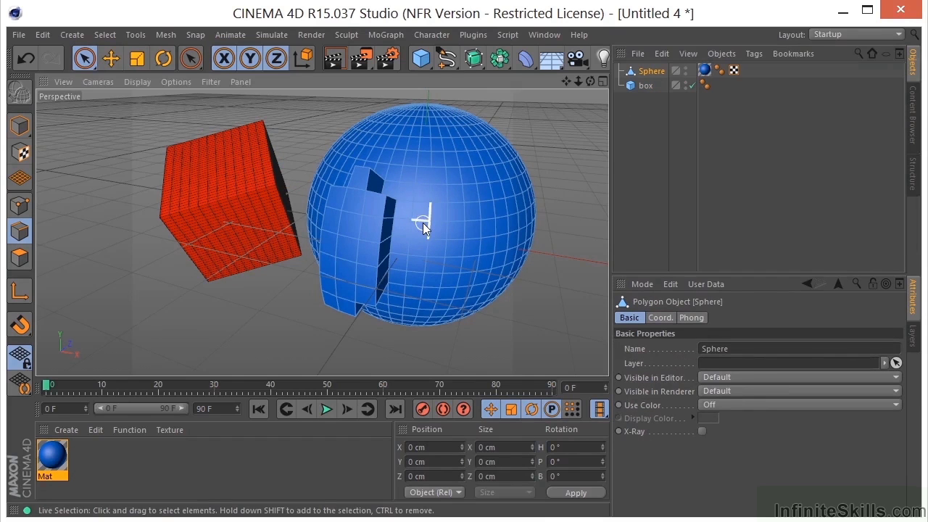
pyautogui.scroll(2, 417, 261)
pyautogui.scroll(2, 423, 241)
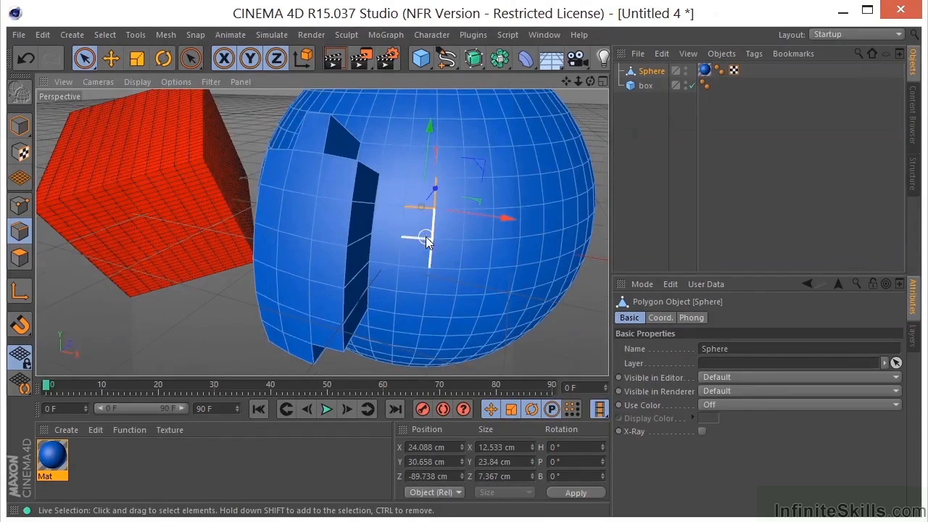
# In Points mode, select a vertical column of four points, drag them along Z, then undo.
pyautogui.click(19, 205)
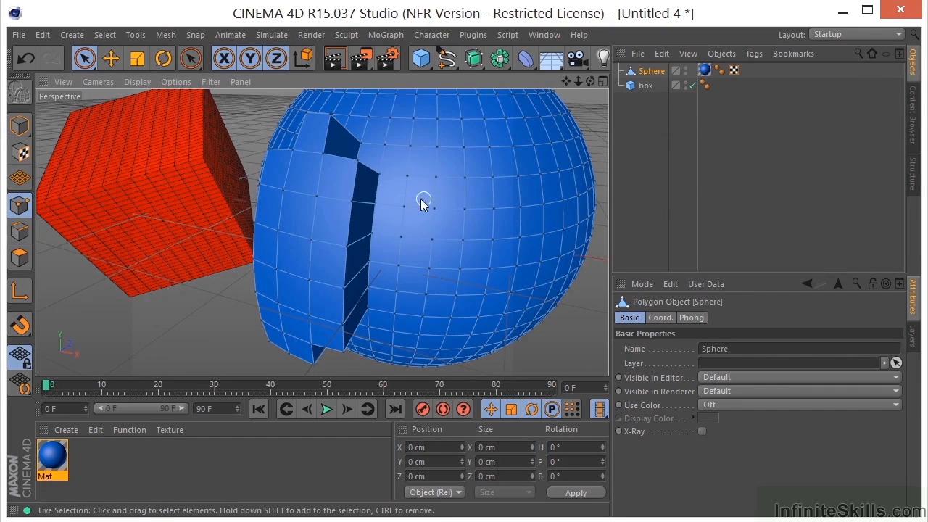
pyautogui.moveTo(413, 174); pyautogui.dragTo(398, 281)
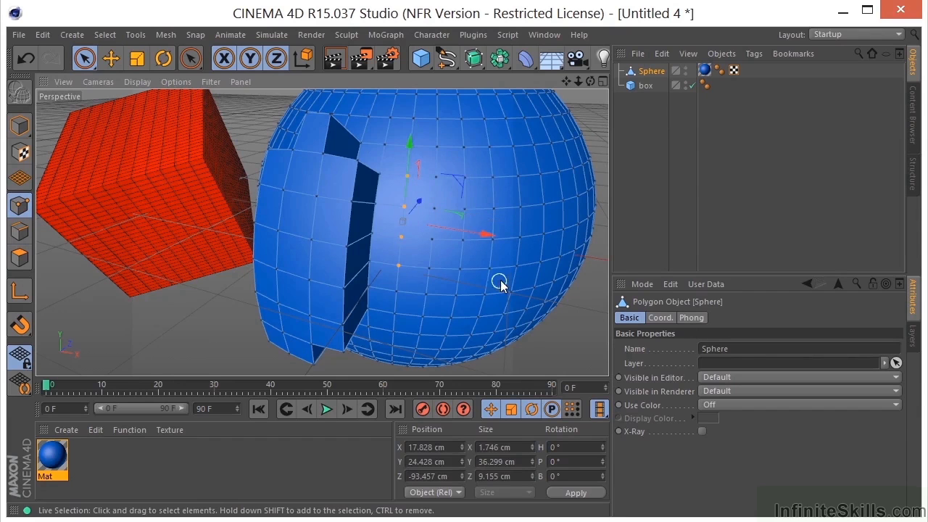
pyautogui.moveTo(423, 200)
pyautogui.mouseDown()
pyautogui.moveTo(407, 228)
pyautogui.moveTo(427, 213)
pyautogui.mouseUp()
pyautogui.hotkey('ctrl', 'z')
pyautogui.click(26, 326)
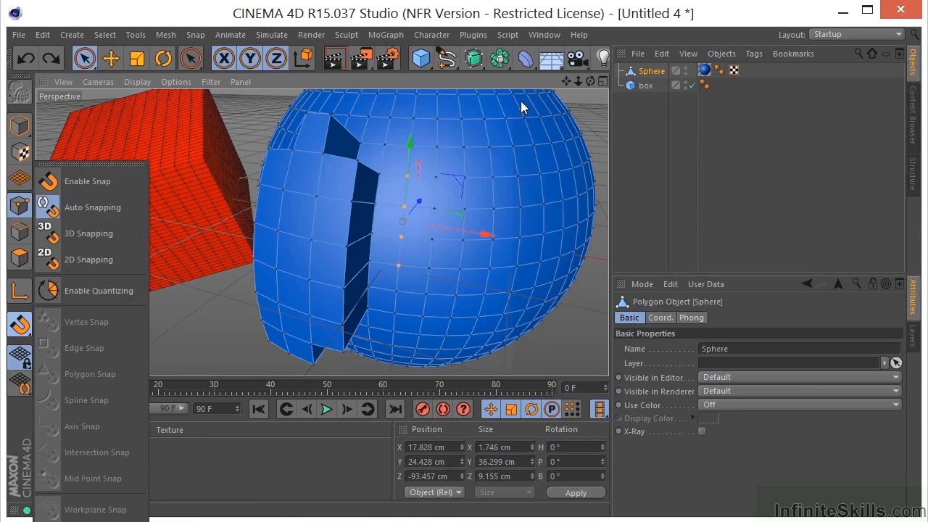
pyautogui.click(491, 102)
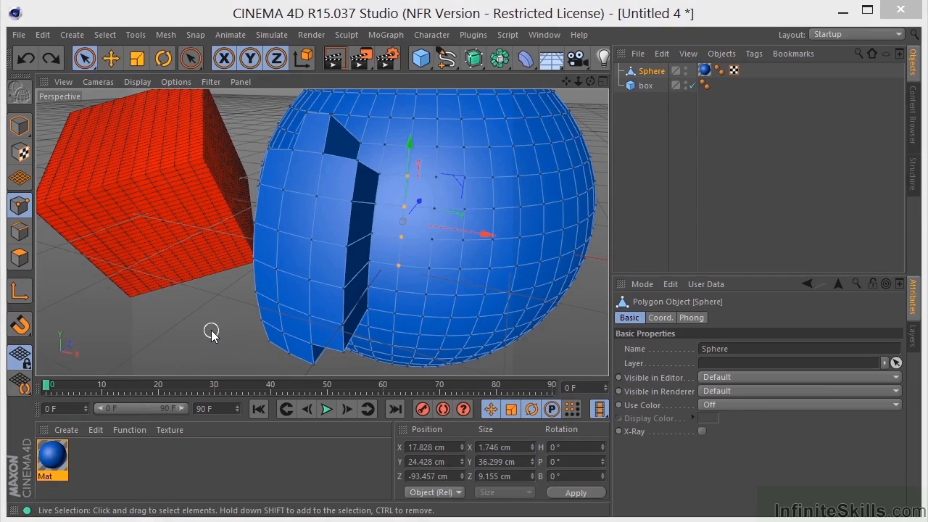